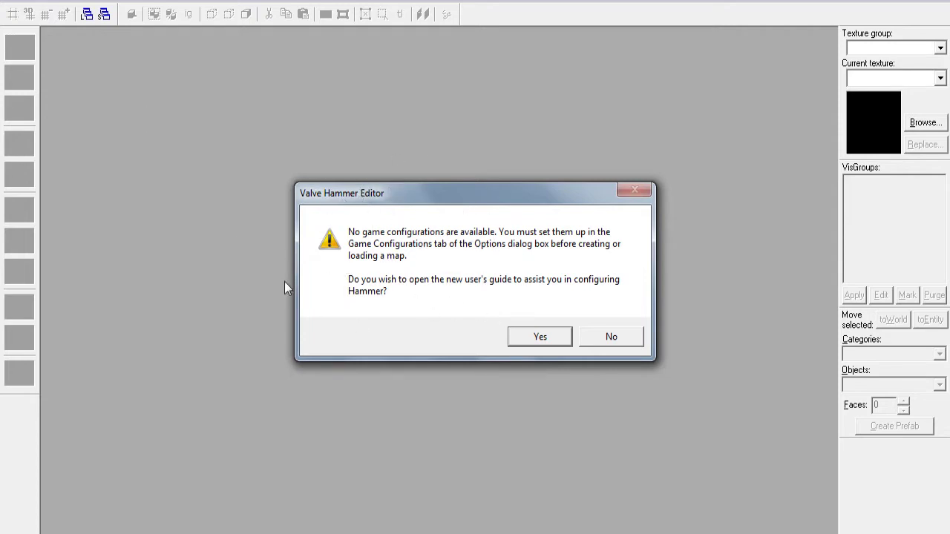
Decline the 'No game configurations' warning to reach the configuration dialog.
{"action": "left_click", "coordinate": [630, 341]}
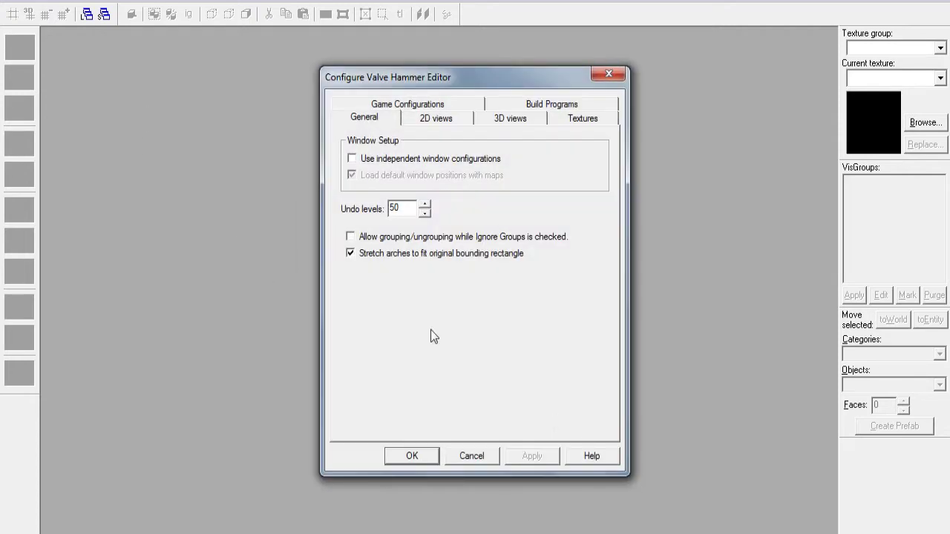
Add a new game configuration named 'Couter strike' in Game Configurations.
{"action": "left_click", "coordinate": [397, 108]}
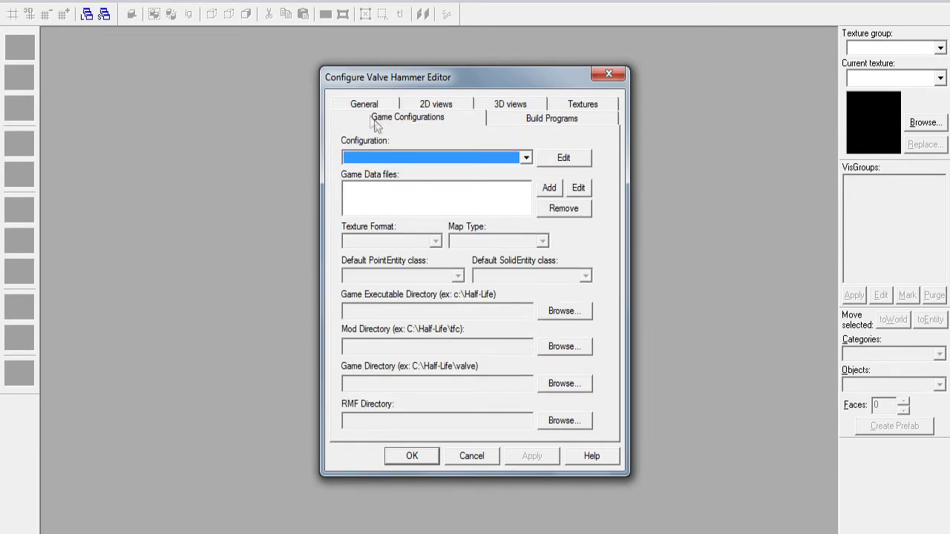
{"action": "left_click", "coordinate": [562, 158]}
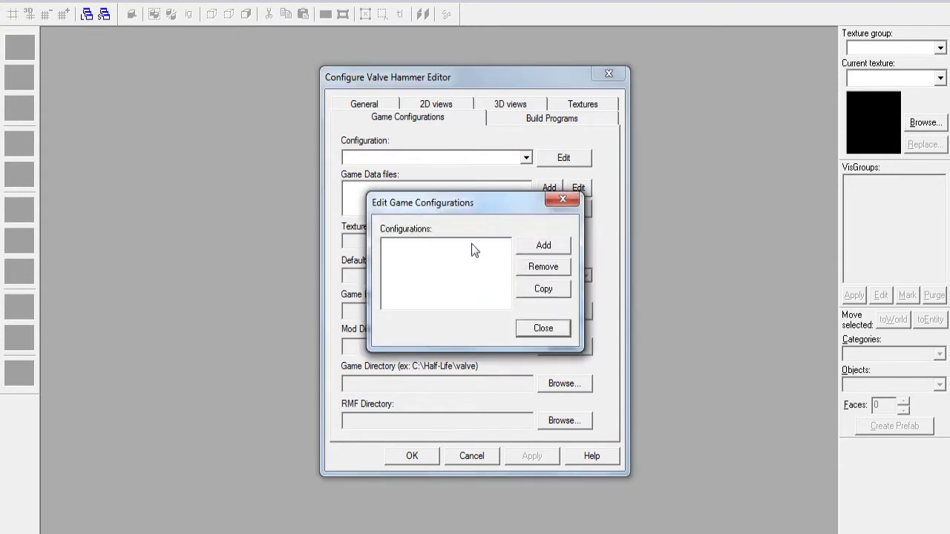
{"action": "left_click", "coordinate": [556, 244]}
{"action": "type", "text": "Co"}
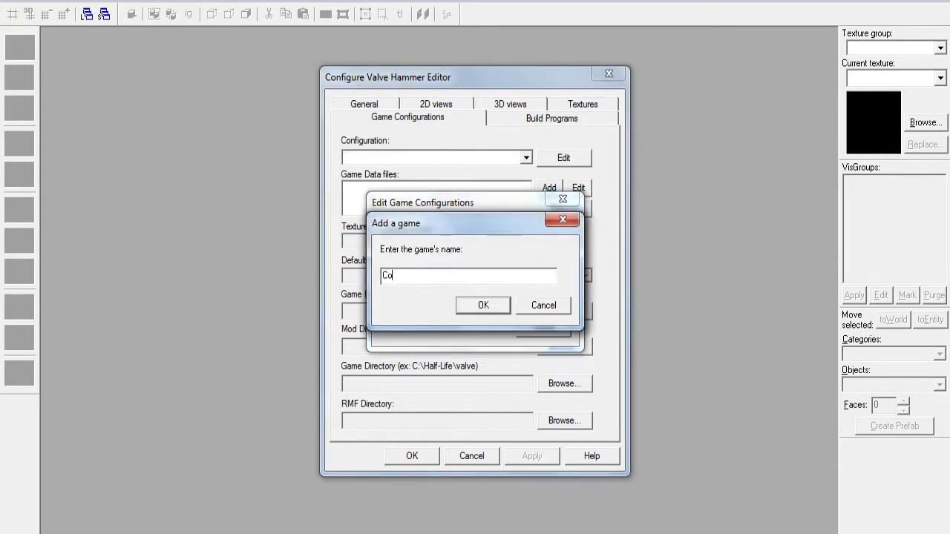
{"action": "type", "text": "uter strike"}
{"action": "left_click", "coordinate": [492, 307]}
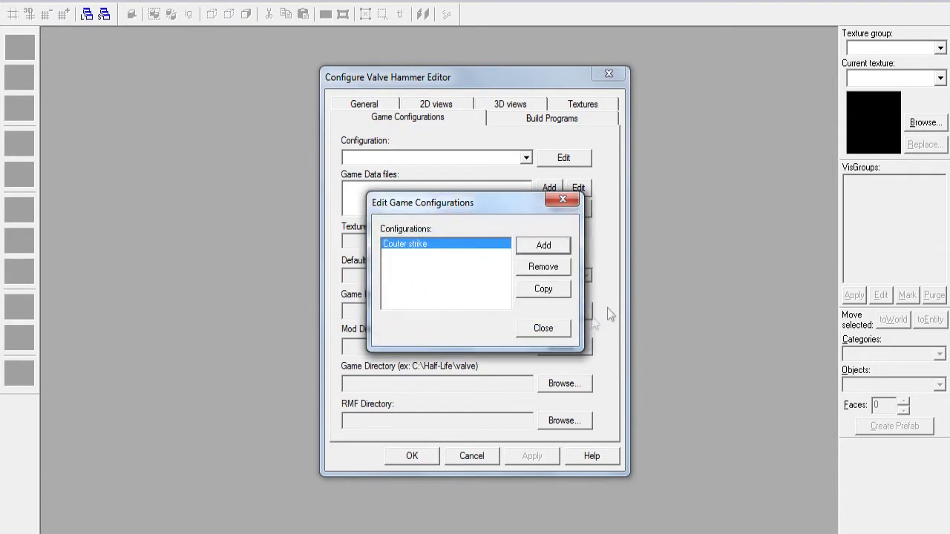
{"action": "left_click", "coordinate": [553, 328]}
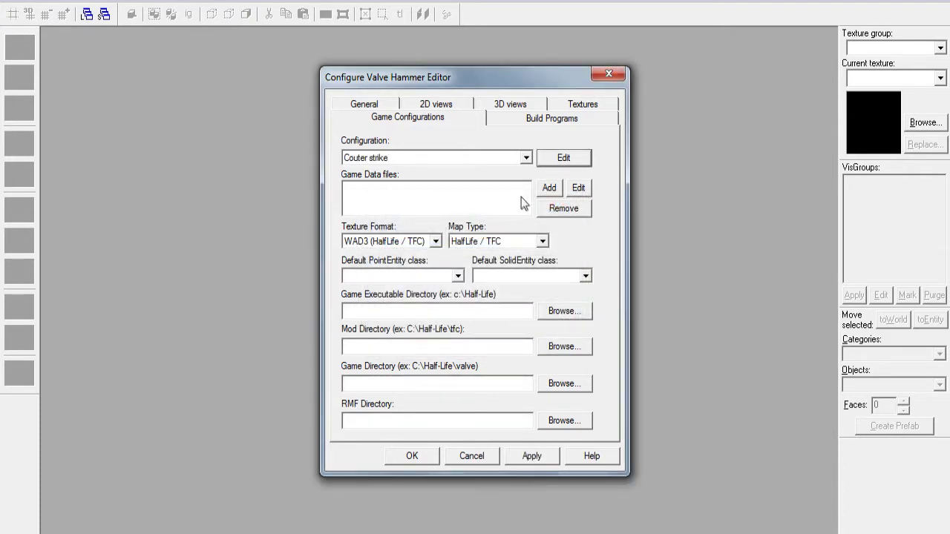
{"action": "left_click", "coordinate": [364, 195]}
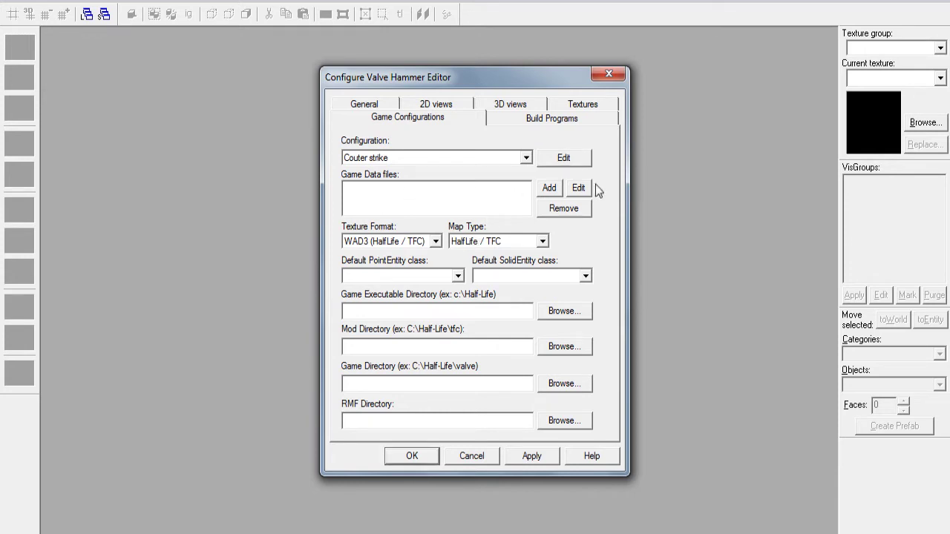
{"action": "left_click", "coordinate": [552, 190]}
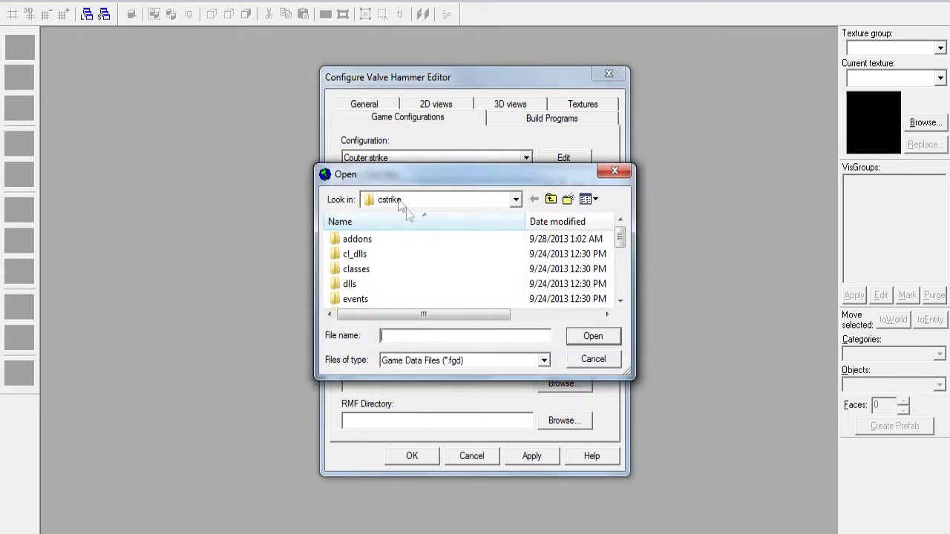
Attach halflife-cs.fgd from the cstrike folder as the game data file.
{"action": "left_click_drag", "start_coordinate": [620, 238], "coordinate": [620, 286]}
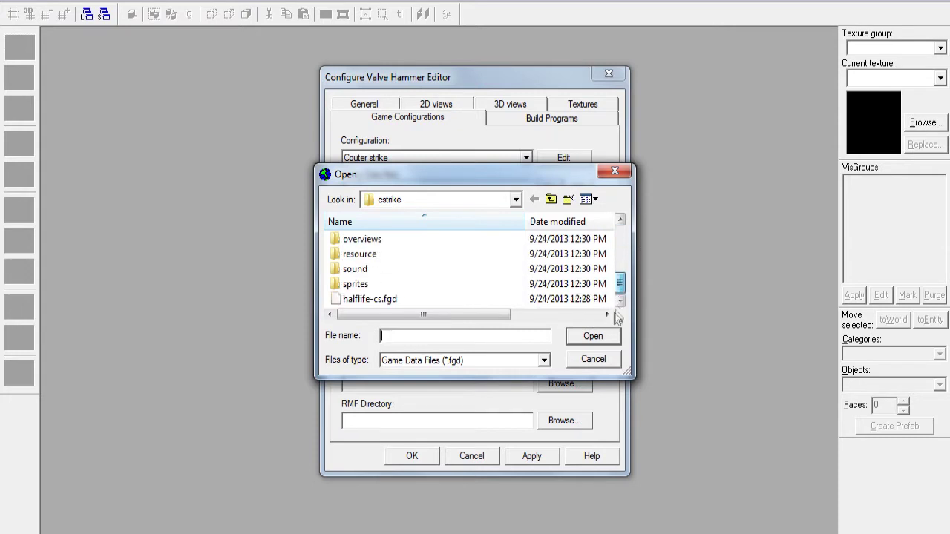
{"action": "left_click", "coordinate": [385, 303]}
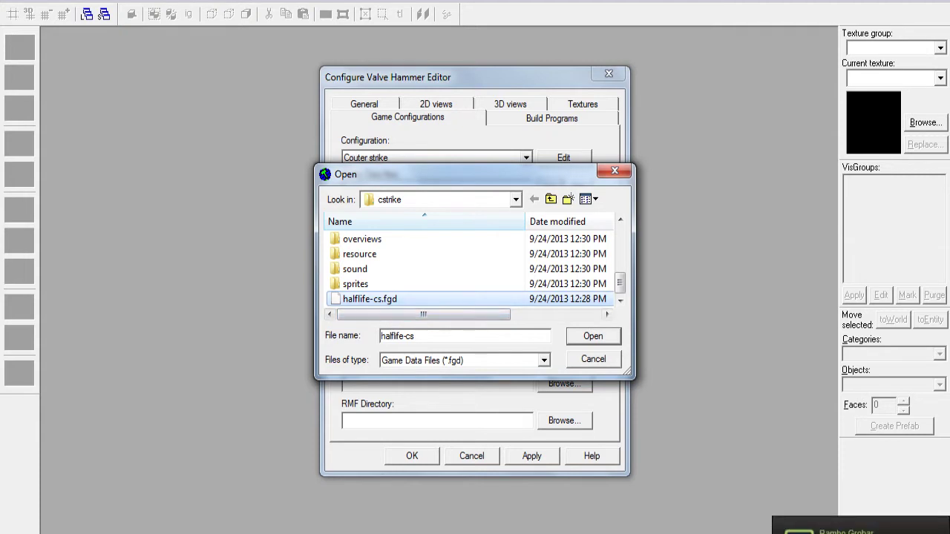
{"action": "left_click", "coordinate": [585, 335]}
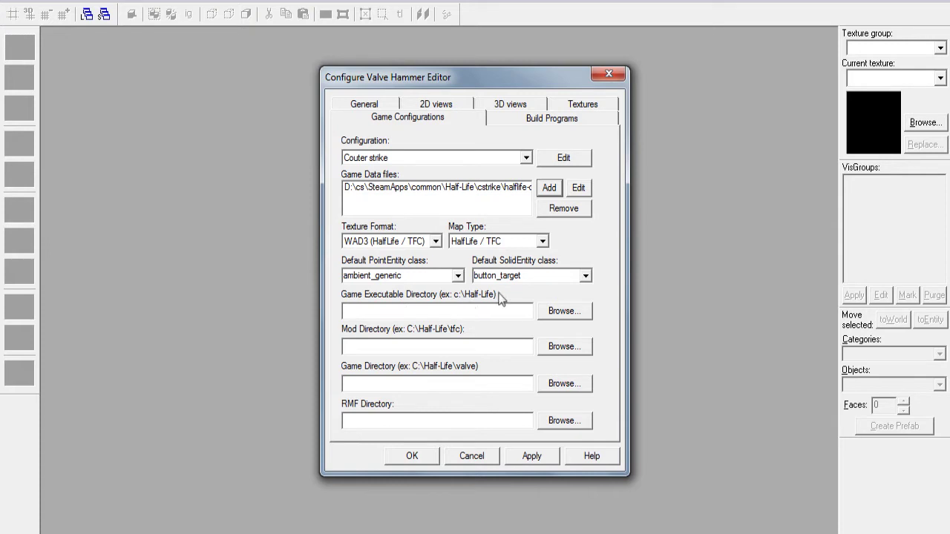
Set the game executable directory to D:\cs\SteamApps\common\Half-Life.
{"action": "left_click", "coordinate": [578, 311]}
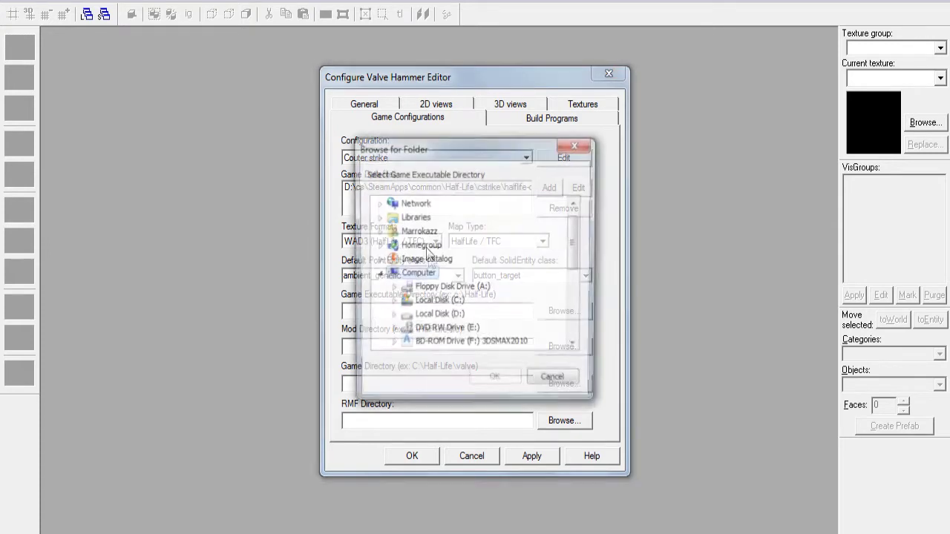
{"action": "double_click", "coordinate": [410, 316]}
{"action": "double_click", "coordinate": [423, 262]}
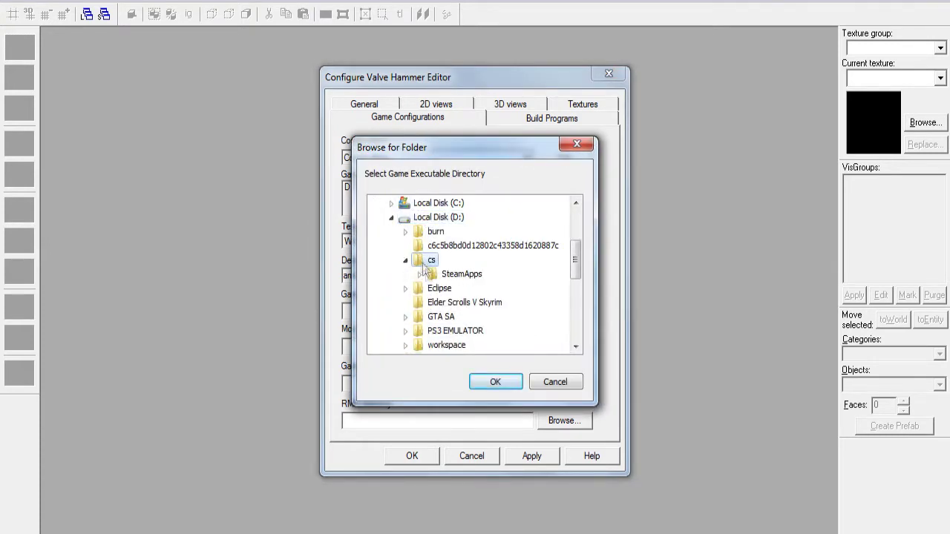
{"action": "double_click", "coordinate": [447, 274]}
{"action": "double_click", "coordinate": [455, 289]}
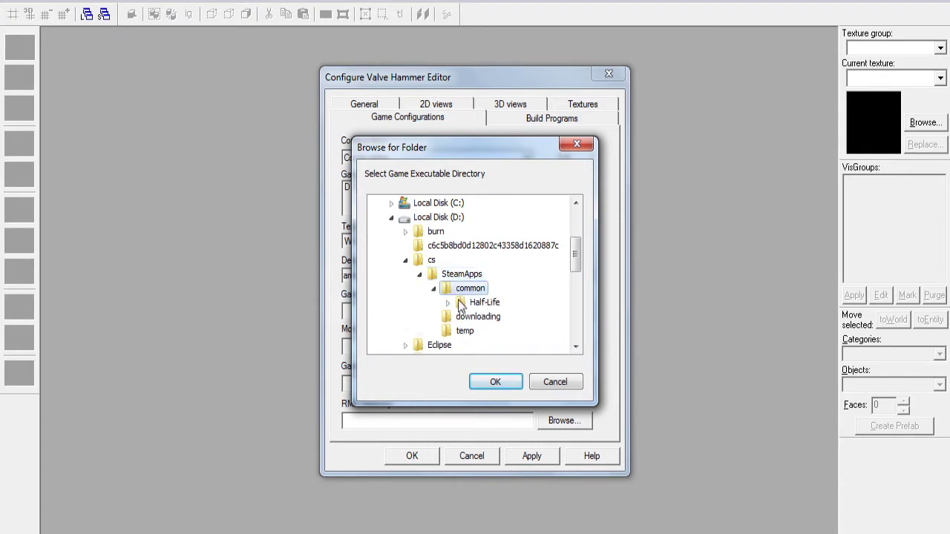
{"action": "left_click", "coordinate": [463, 303]}
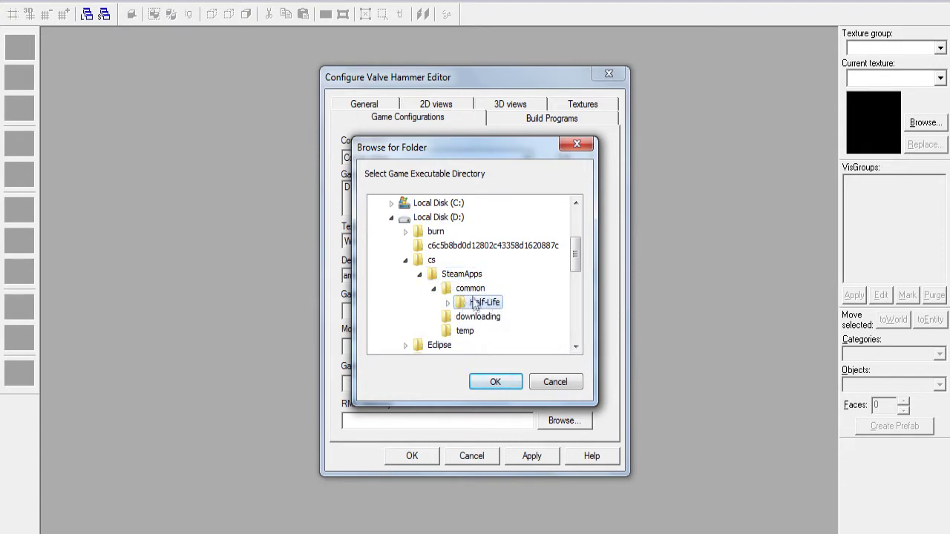
{"action": "left_click", "coordinate": [495, 382]}
Set the mod directory to the Half-Life cstrike folder.
{"action": "left_click", "coordinate": [573, 348]}
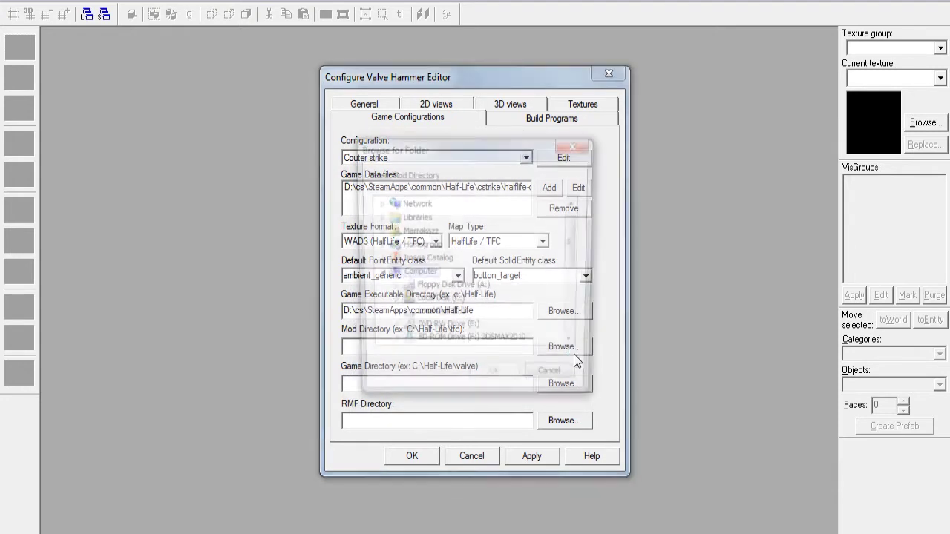
{"action": "left_click_drag", "start_coordinate": [412, 158], "coordinate": [646, 177]}
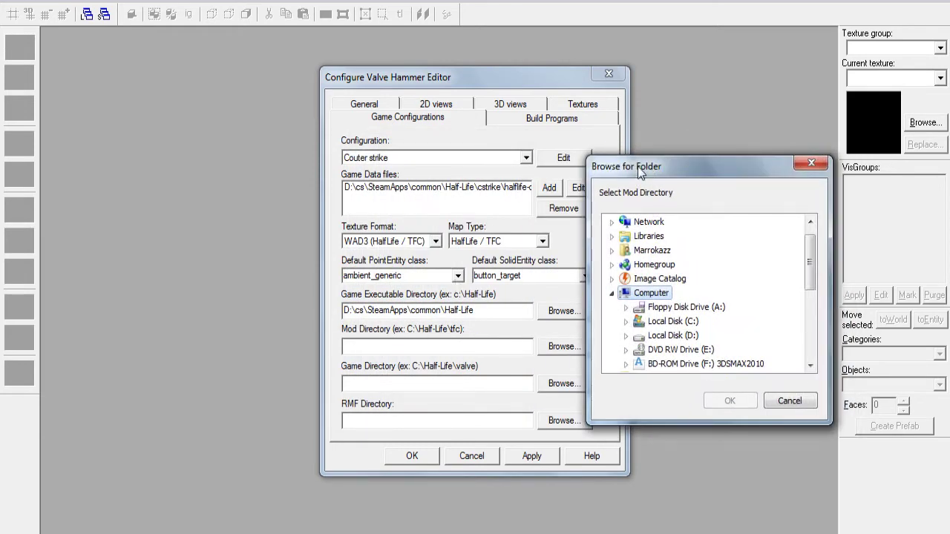
{"action": "left_click_drag", "start_coordinate": [639, 169], "coordinate": [442, 152]}
{"action": "double_click", "coordinate": [445, 323]}
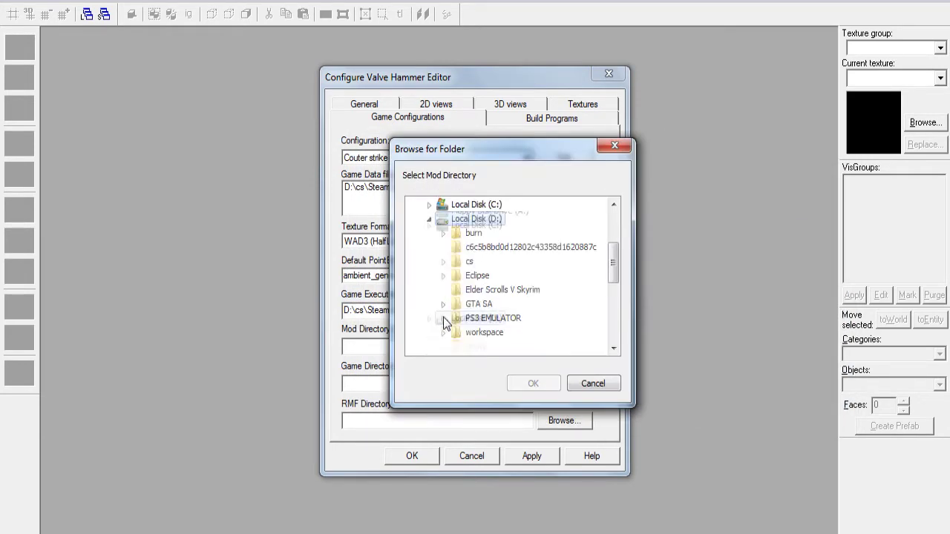
{"action": "double_click", "coordinate": [464, 264]}
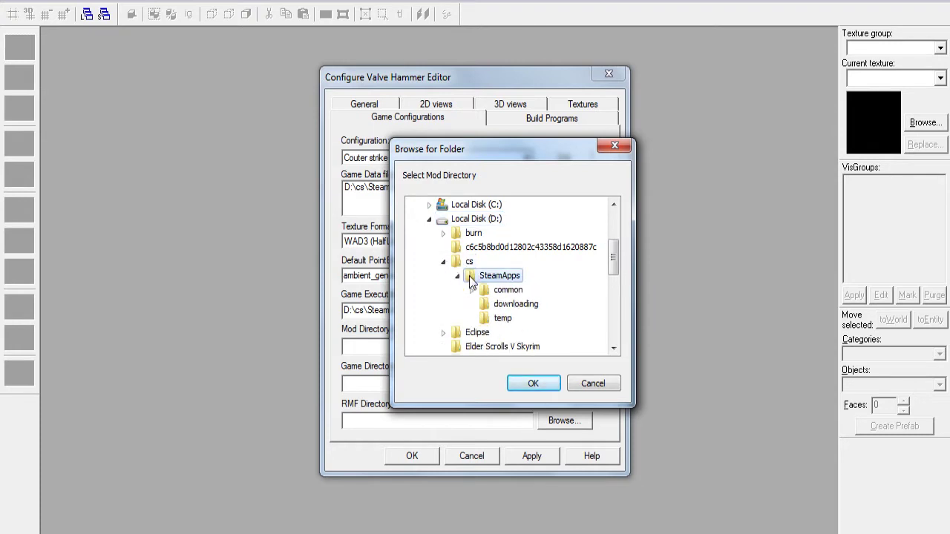
{"action": "double_click", "coordinate": [486, 290]}
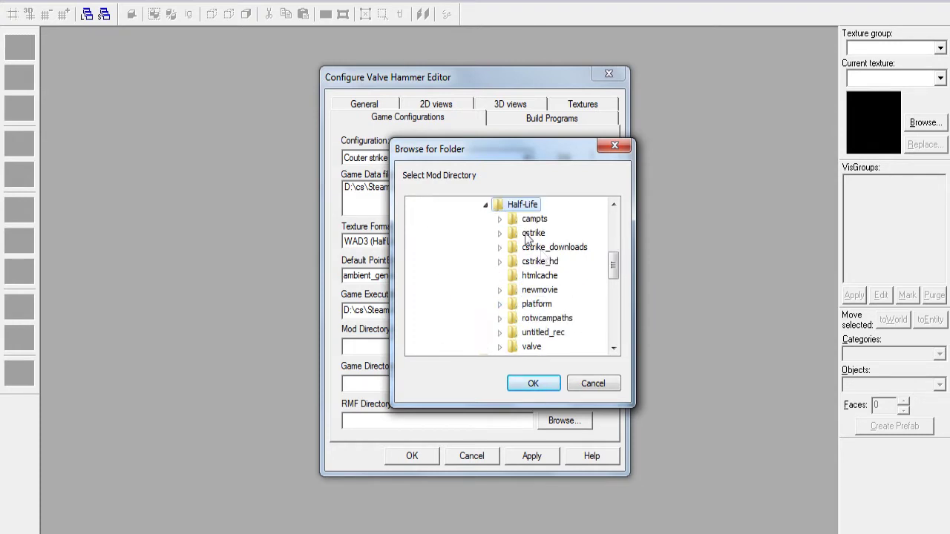
{"action": "left_click", "coordinate": [518, 235]}
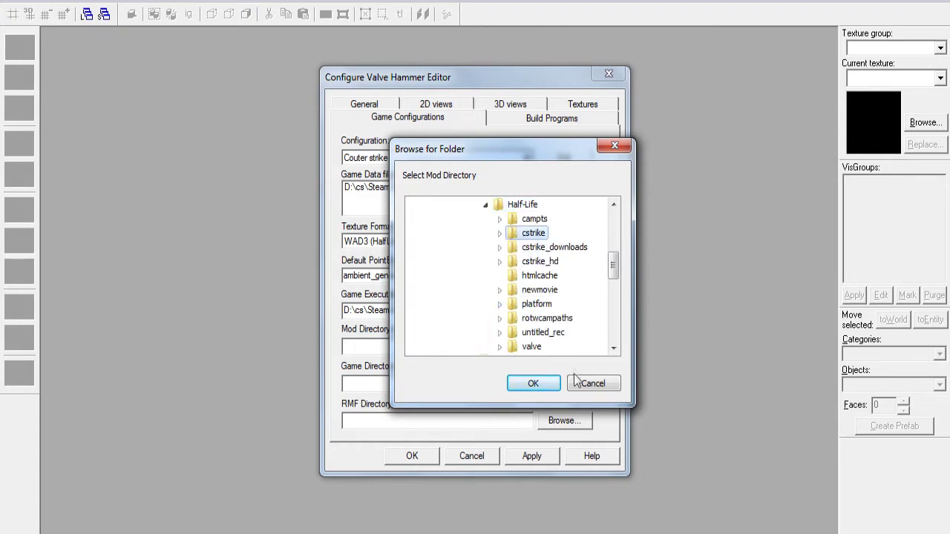
{"action": "left_click", "coordinate": [533, 383]}
Copy the cstrike path from the mod directory into the game directory.
{"action": "left_click_drag", "start_coordinate": [503, 345], "coordinate": [249, 368]}
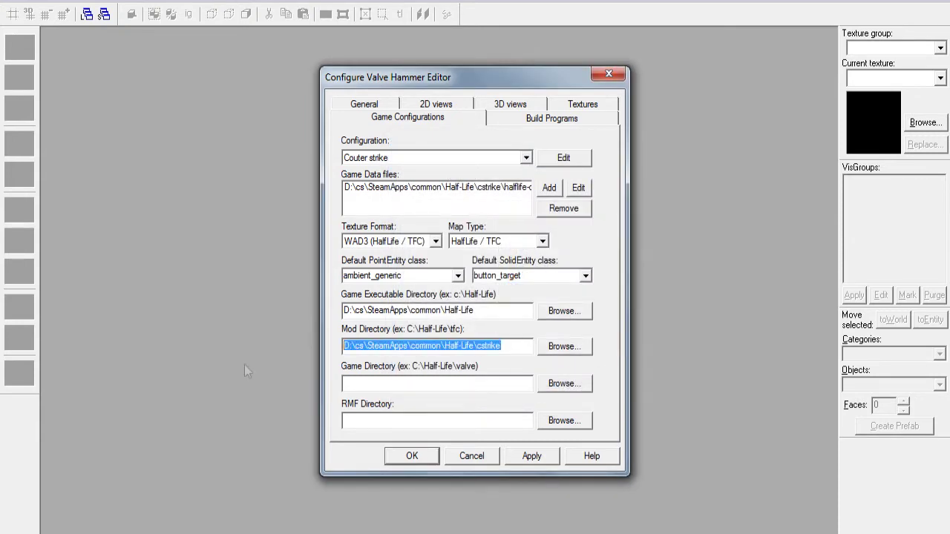
{"action": "right_click", "coordinate": [432, 344]}
{"action": "left_click", "coordinate": [458, 396]}
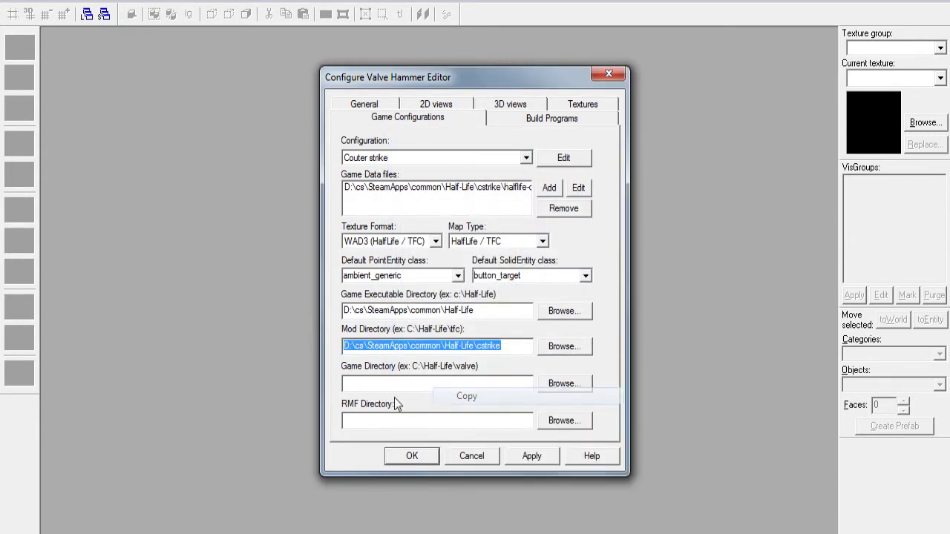
{"action": "left_click", "coordinate": [343, 383]}
{"action": "key", "text": "ctrl+v"}
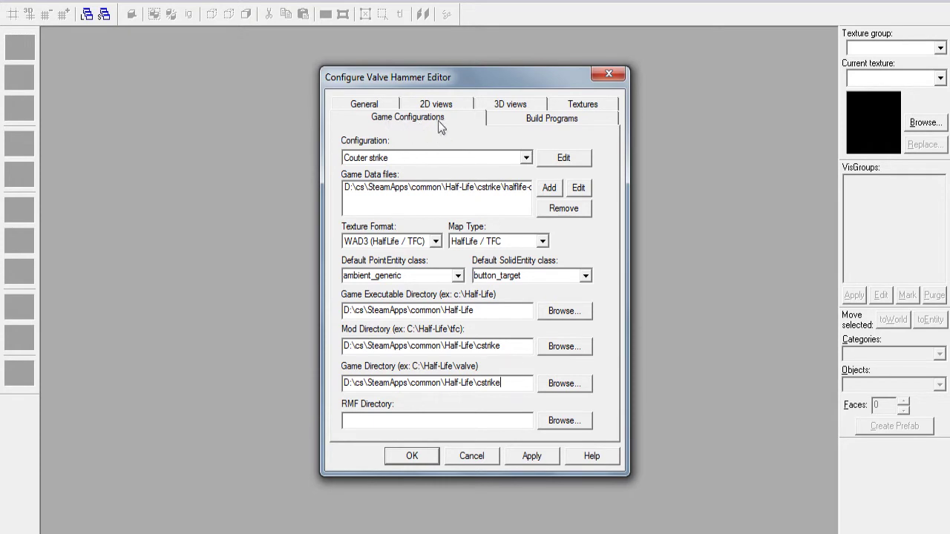
{"action": "left_click", "coordinate": [519, 124]}
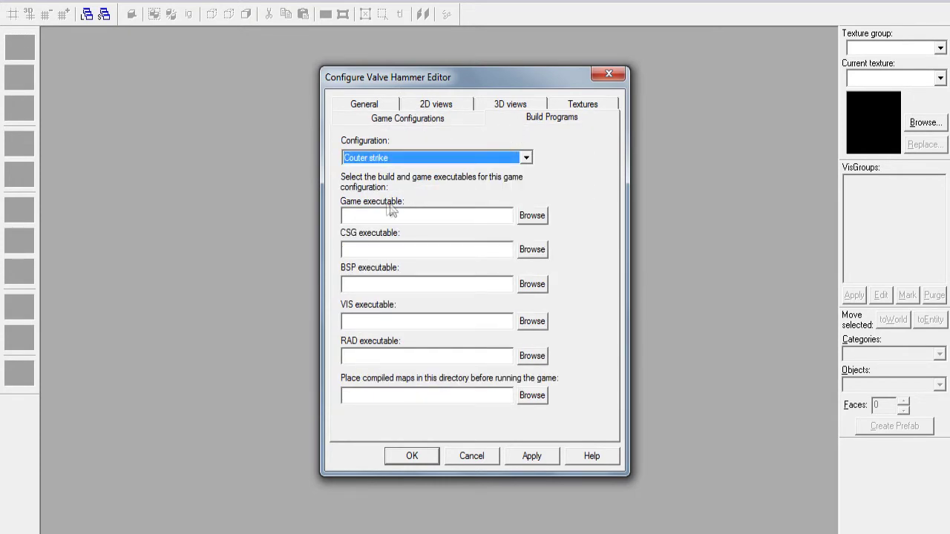
Set the game executable to hl.exe in the Half-Life folder.
{"action": "left_click", "coordinate": [532, 216]}
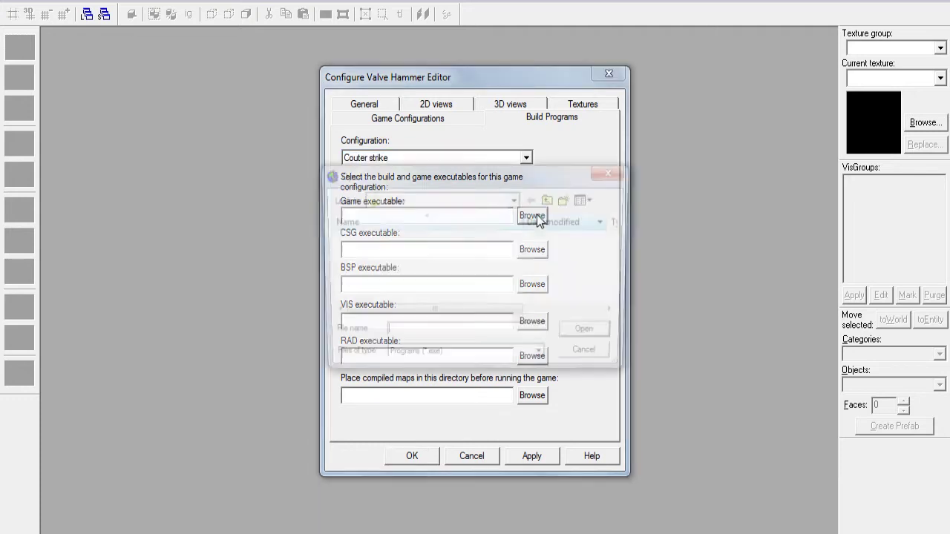
{"action": "left_click_drag", "start_coordinate": [624, 238], "coordinate": [601, 230]}
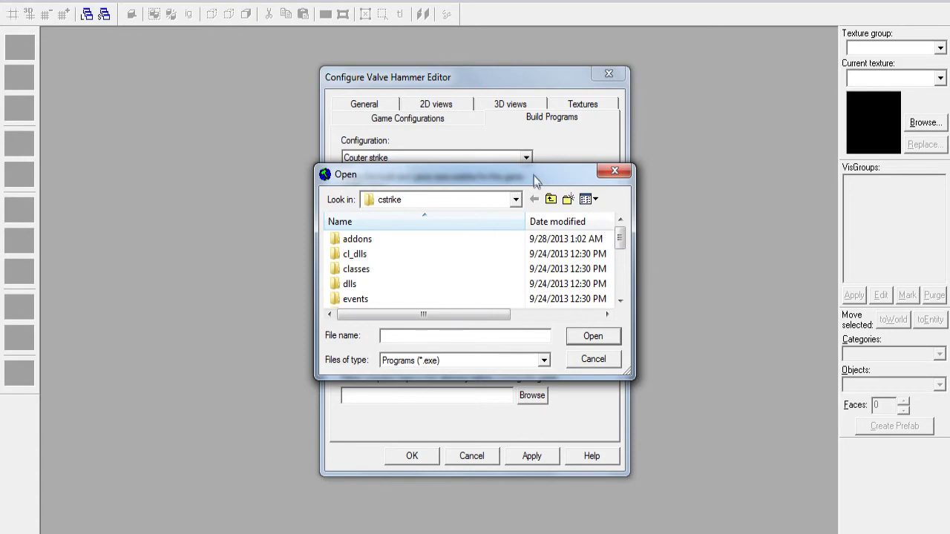
{"action": "left_click_drag", "start_coordinate": [534, 181], "coordinate": [550, 131]}
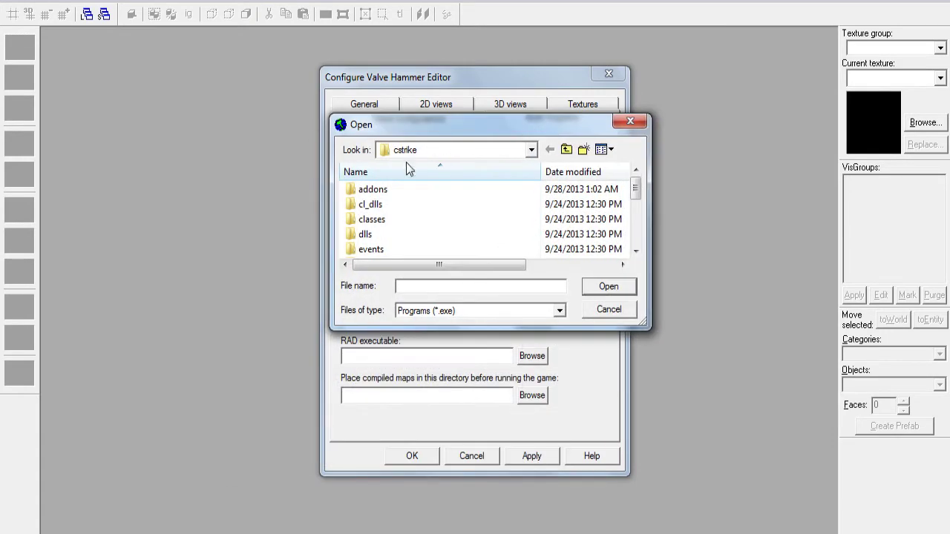
{"action": "left_click", "coordinate": [531, 151]}
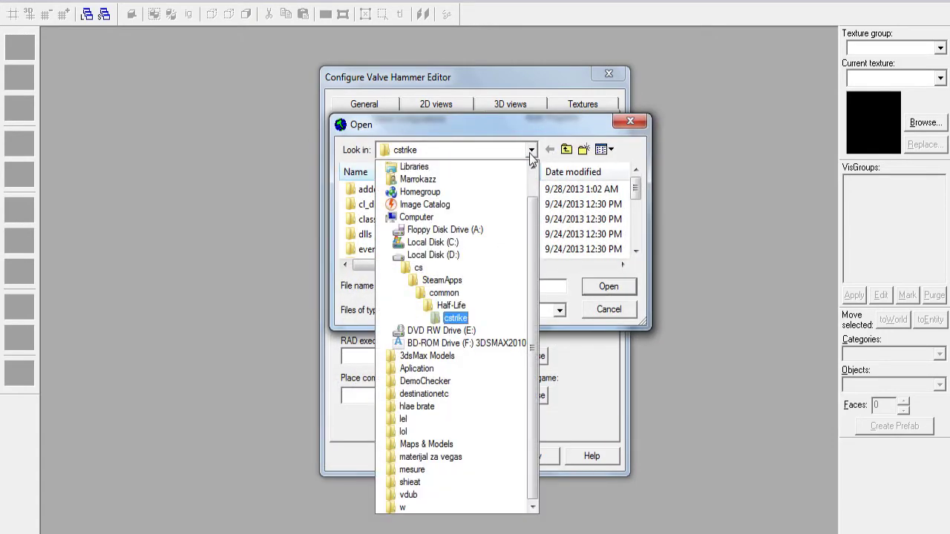
{"action": "left_click", "coordinate": [449, 305]}
{"action": "left_click_drag", "start_coordinate": [641, 189], "coordinate": [650, 231]}
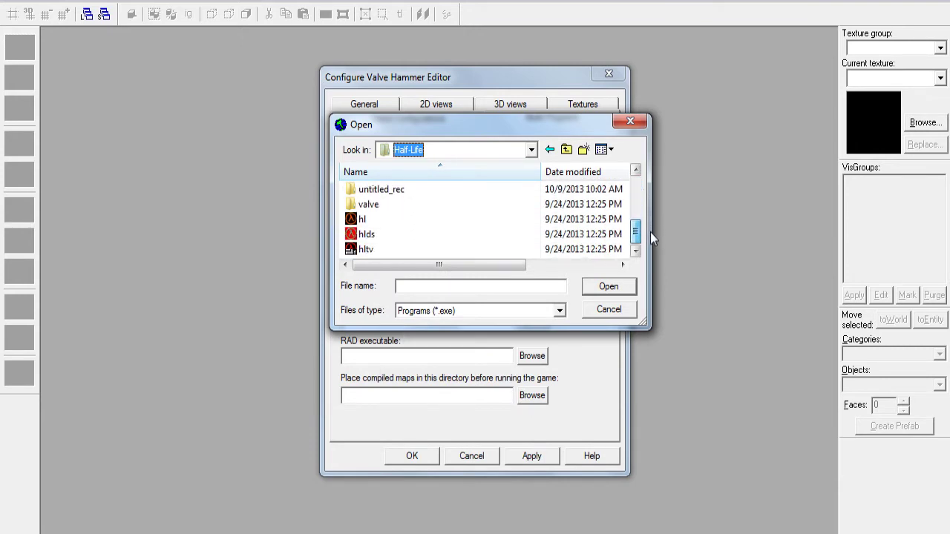
{"action": "left_click", "coordinate": [355, 226]}
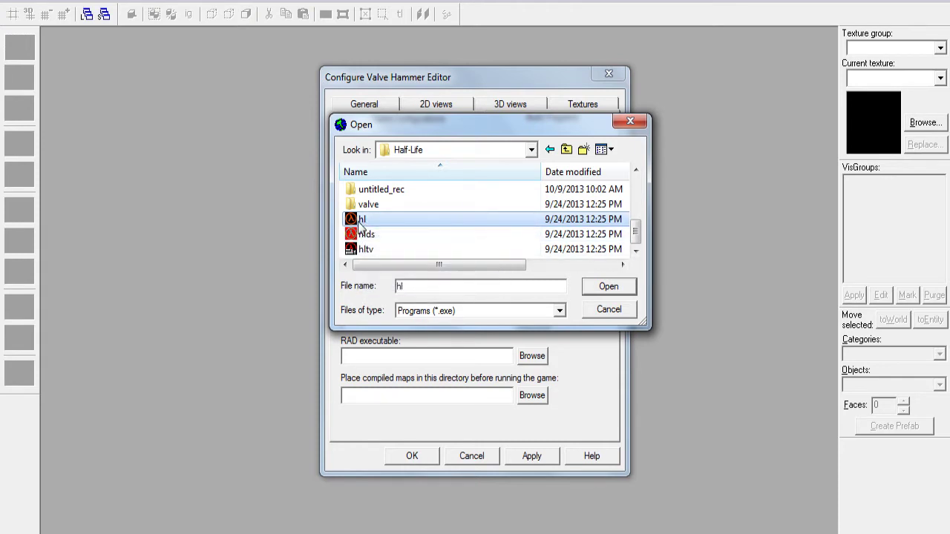
{"action": "left_click", "coordinate": [602, 288]}
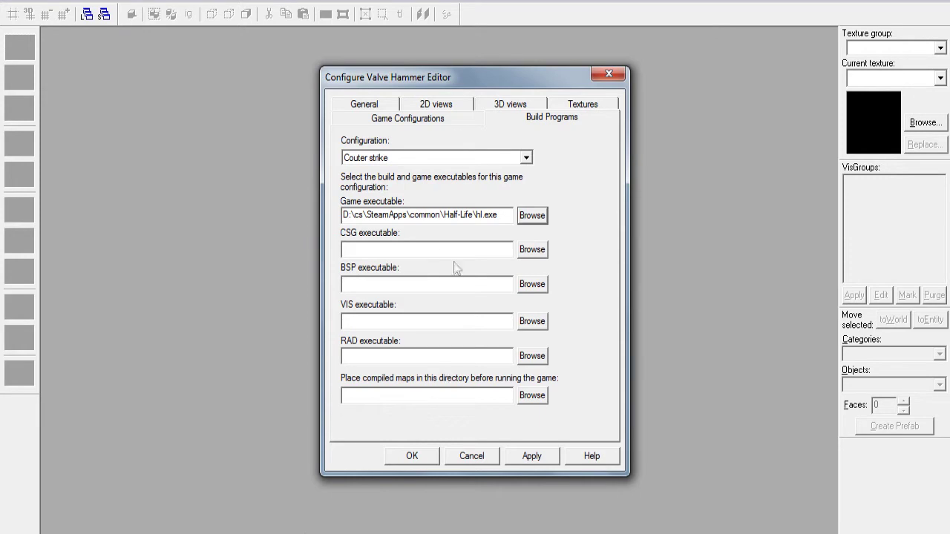
{"action": "left_click", "coordinate": [538, 253]}
Point the CSG executable to qcsg.exe in D:\PS3 EMULATOR\tools.
{"action": "left_click", "coordinate": [531, 150]}
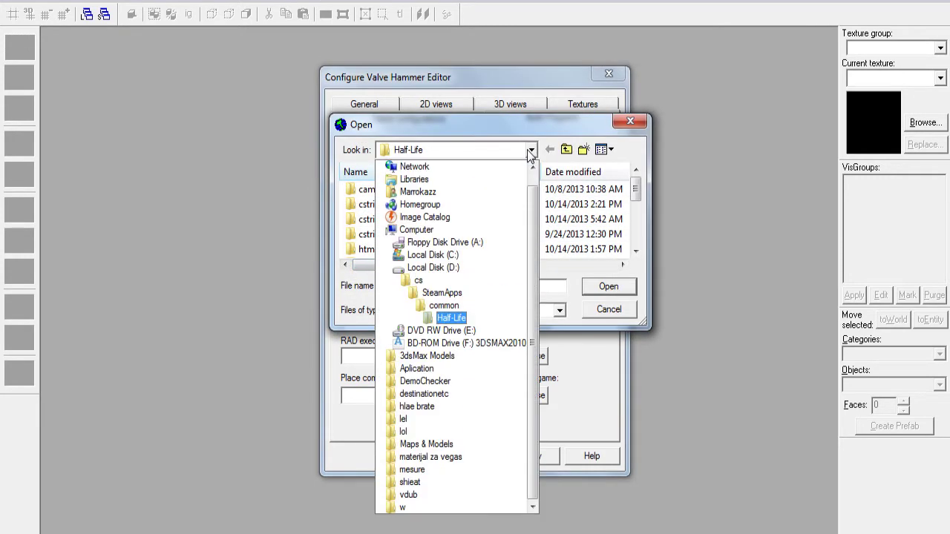
{"action": "left_click", "coordinate": [409, 268]}
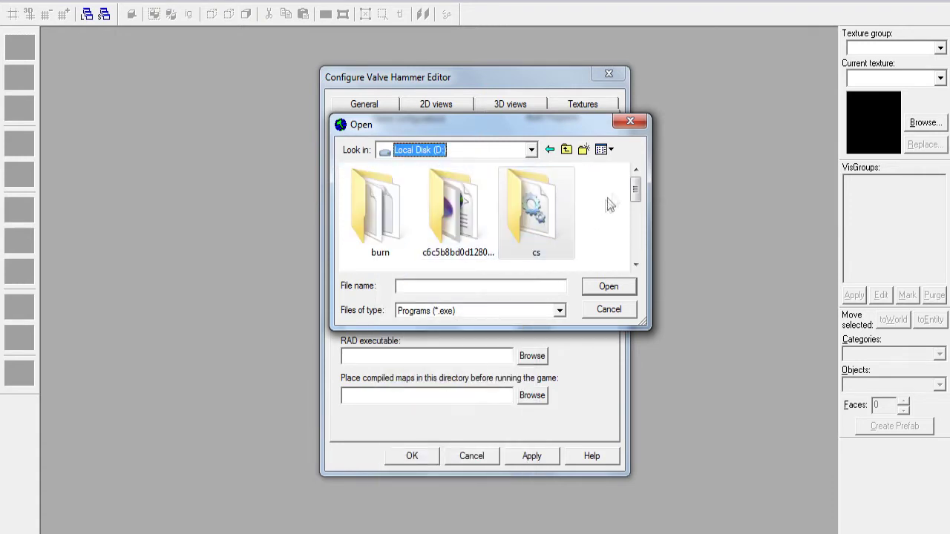
{"action": "mouse_move", "coordinate": [635, 192]}
{"action": "left_mouse_down"}
{"action": "mouse_move", "coordinate": [644, 200]}
{"action": "mouse_move", "coordinate": [623, 256]}
{"action": "left_mouse_up"}
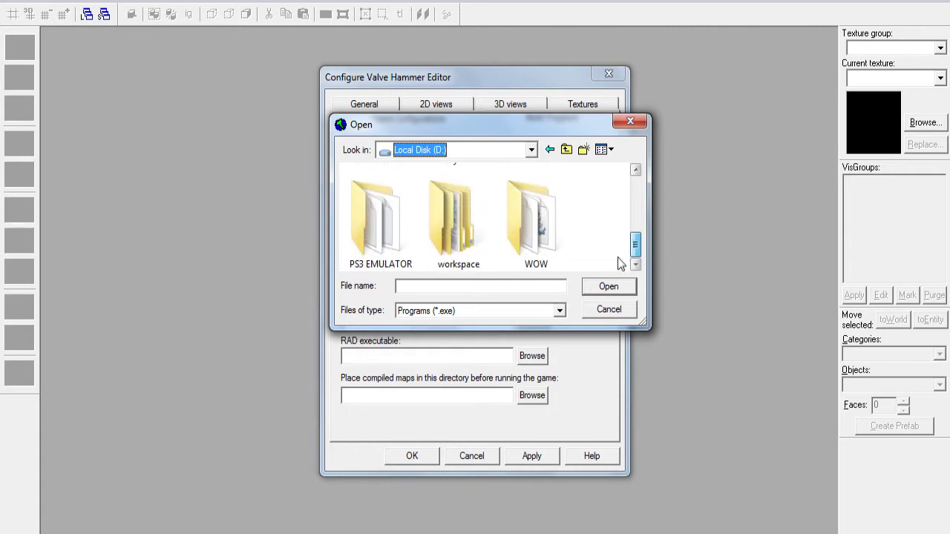
{"action": "left_click", "coordinate": [380, 237]}
{"action": "double_click", "coordinate": [386, 254]}
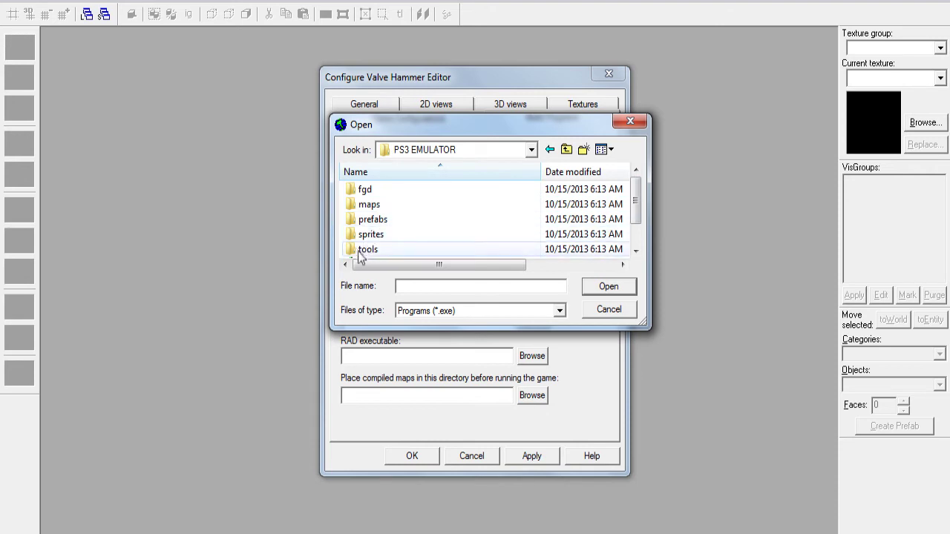
{"action": "double_click", "coordinate": [359, 249]}
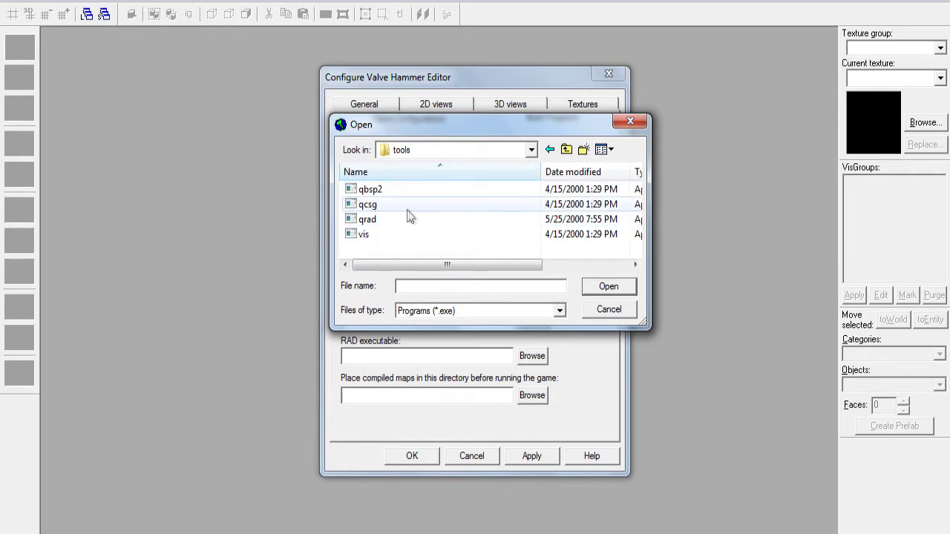
{"action": "mouse_move", "coordinate": [408, 122]}
{"action": "left_mouse_down"}
{"action": "mouse_move", "coordinate": [610, 150]}
{"action": "mouse_move", "coordinate": [362, 138]}
{"action": "mouse_move", "coordinate": [380, 136]}
{"action": "left_mouse_up"}
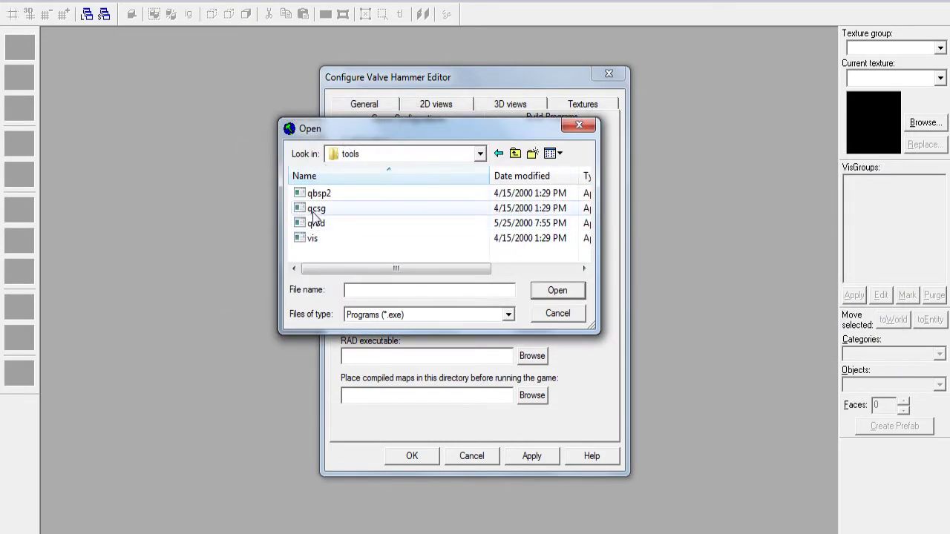
{"action": "left_click", "coordinate": [317, 212]}
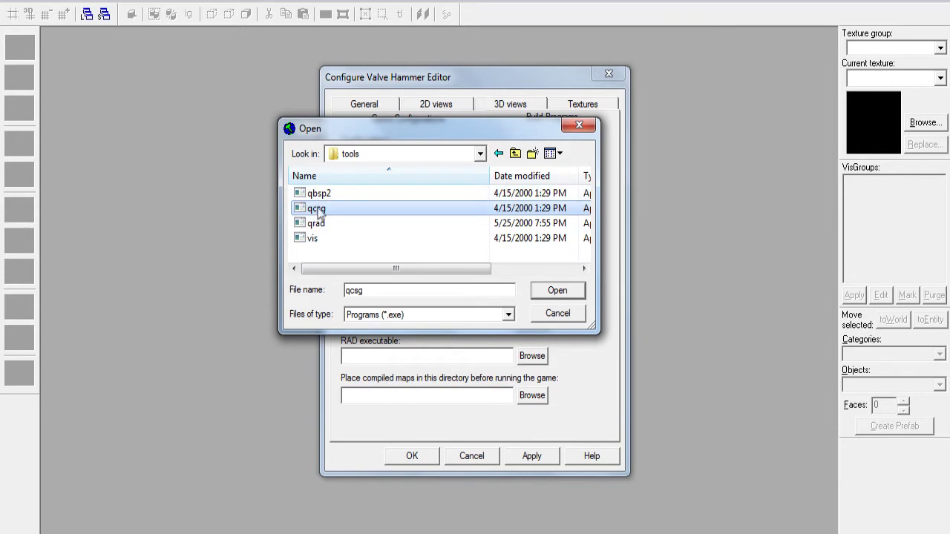
{"action": "left_click", "coordinate": [553, 289]}
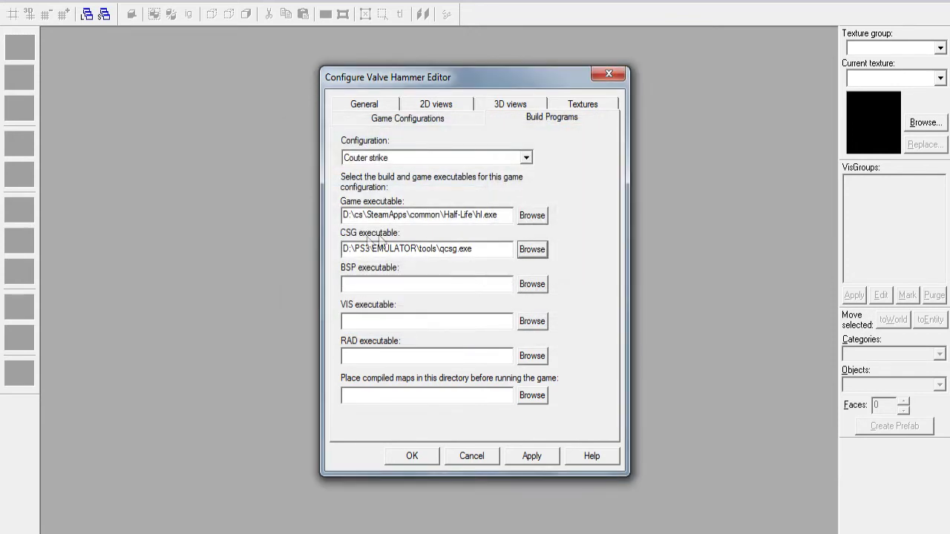
Set BSP, VIS and RAD executables to qbsp2.exe, vis.exe and qrad.exe from tools.
{"action": "key", "text": "Tab"}
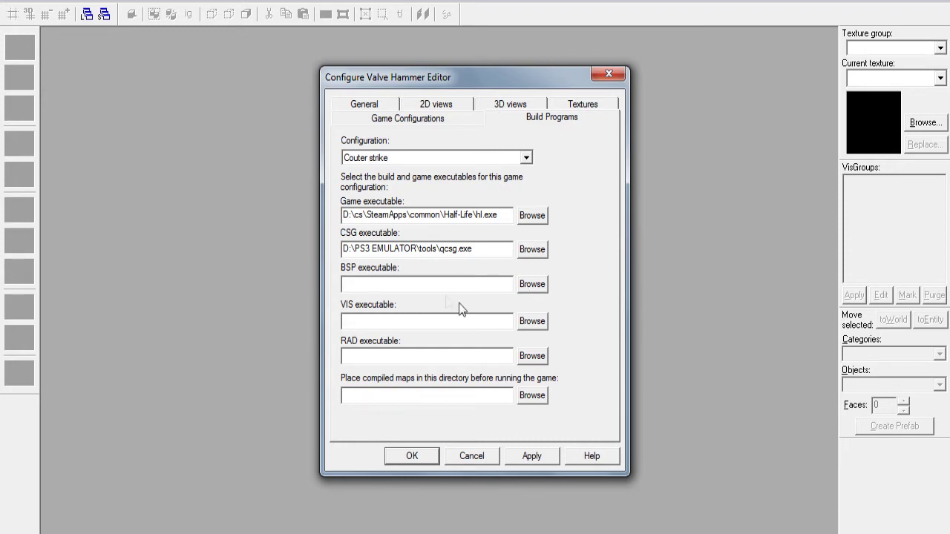
{"action": "left_click", "coordinate": [532, 284]}
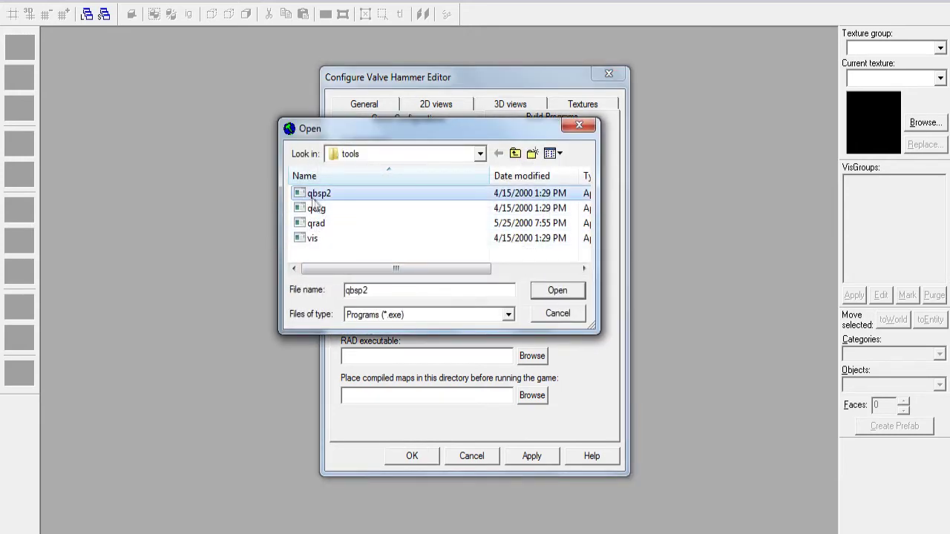
{"action": "left_click", "coordinate": [555, 292]}
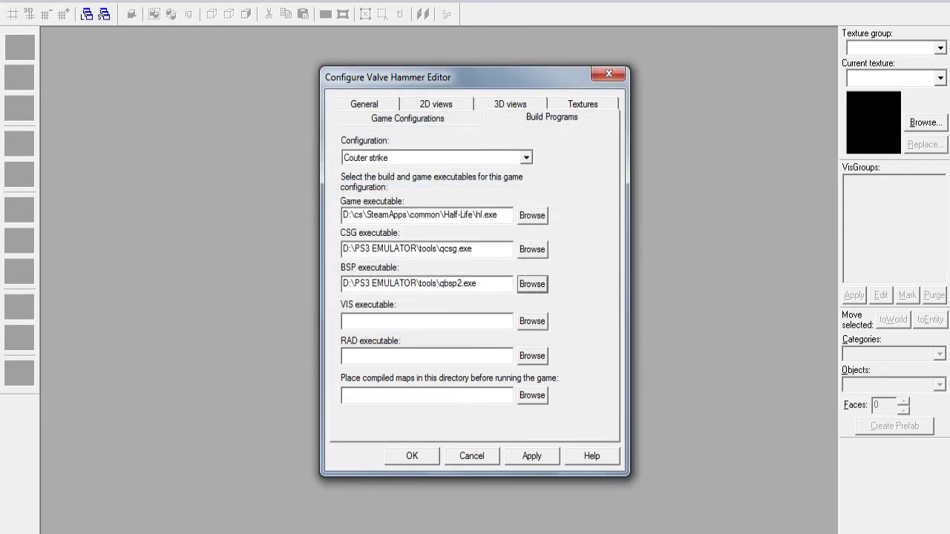
{"action": "left_click", "coordinate": [532, 320]}
{"action": "left_click", "coordinate": [311, 238]}
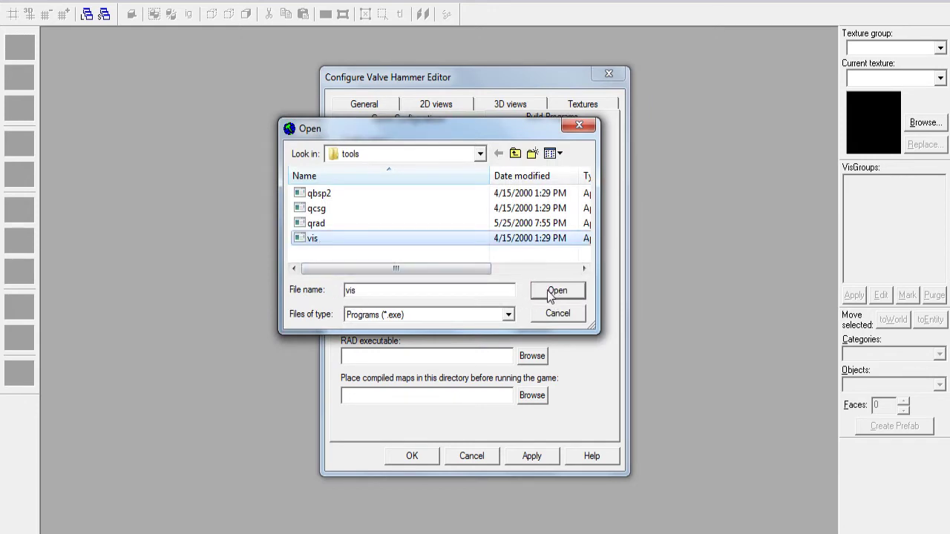
{"action": "left_click", "coordinate": [544, 294]}
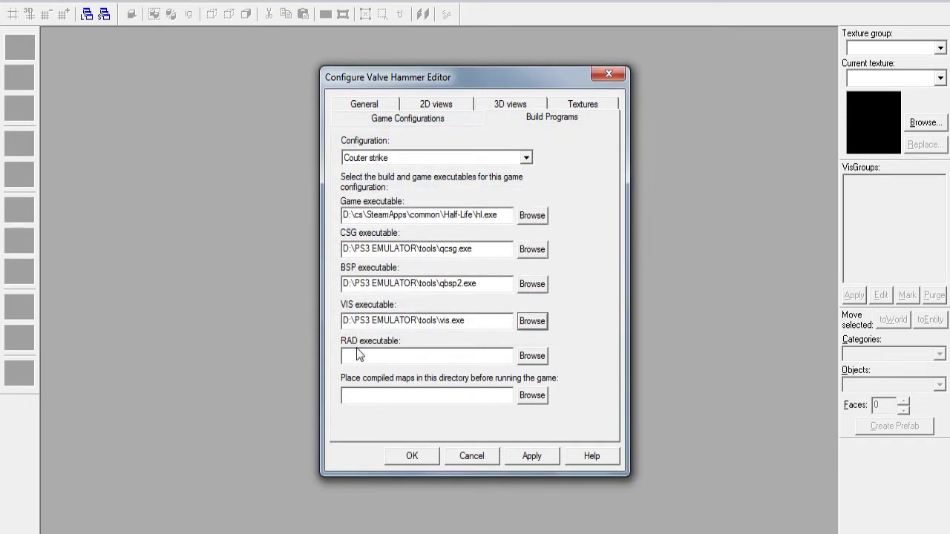
{"action": "left_click", "coordinate": [532, 356]}
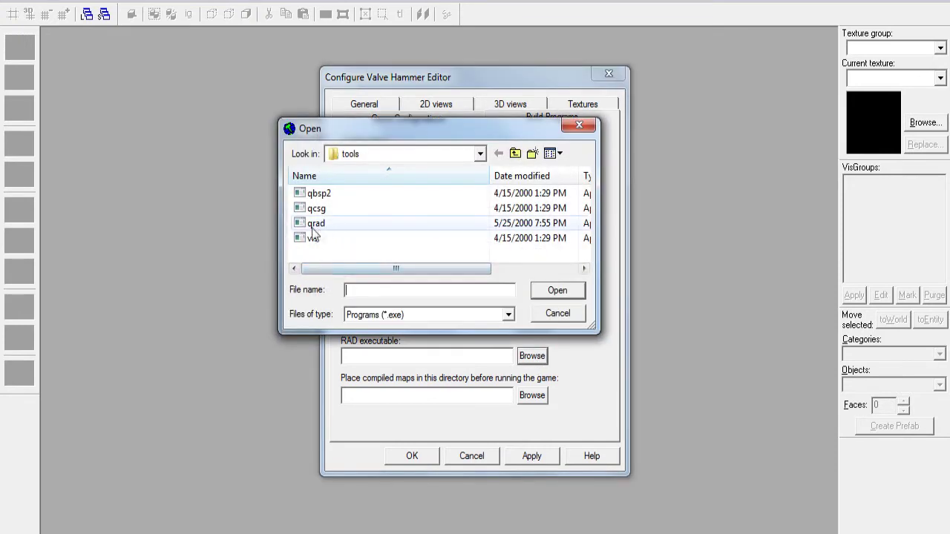
{"action": "left_click", "coordinate": [313, 223]}
{"action": "left_click", "coordinate": [556, 291]}
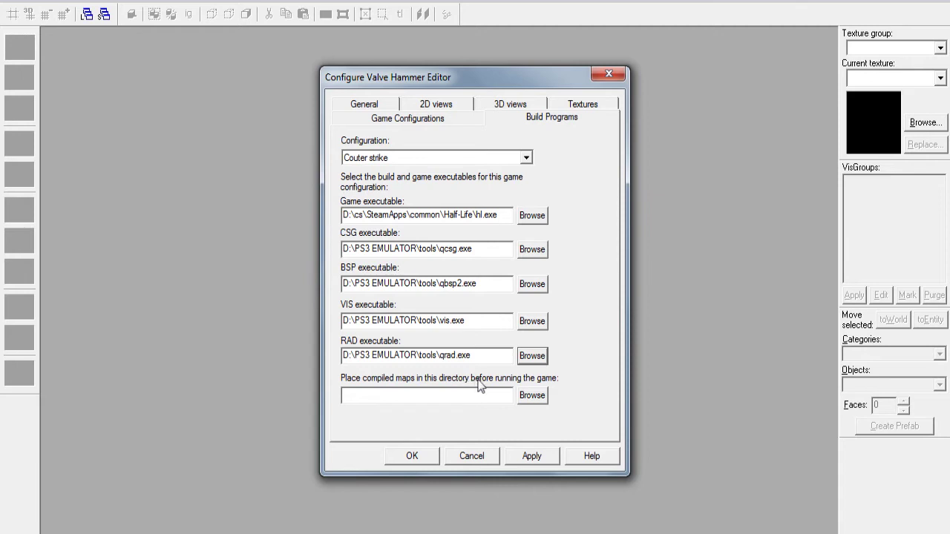
{"action": "left_click", "coordinate": [530, 396]}
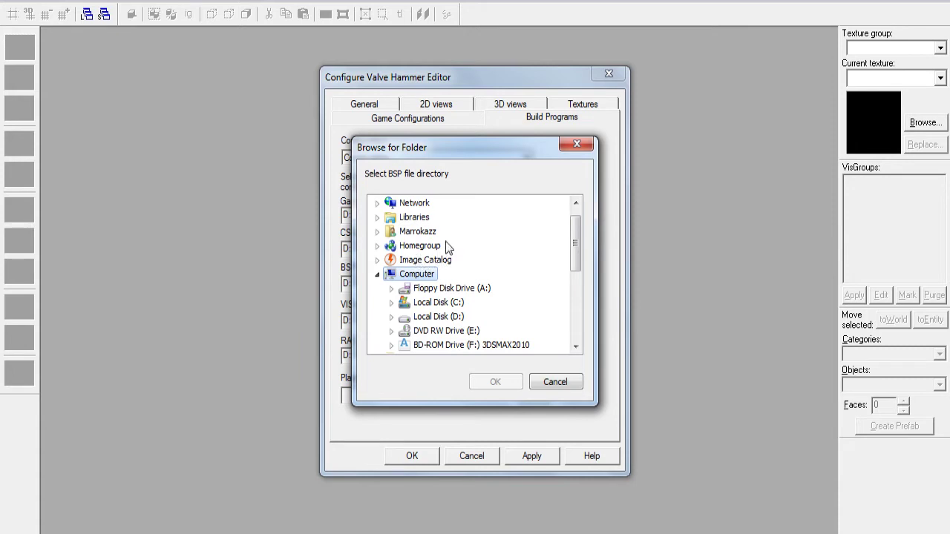
Set the compiled maps folder to D:\cs\SteamApps\common\Half-Life\cstrike\maps.
{"action": "left_click", "coordinate": [392, 317]}
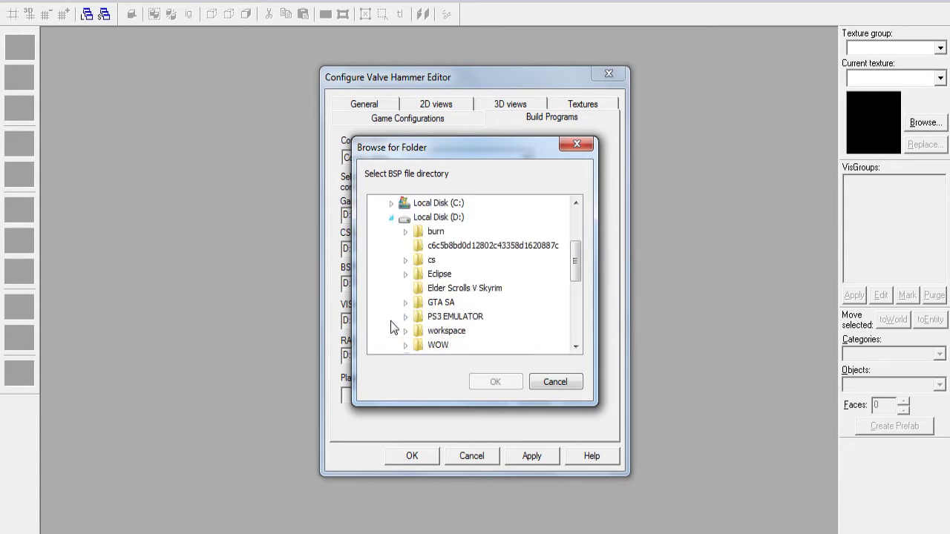
{"action": "double_click", "coordinate": [420, 259]}
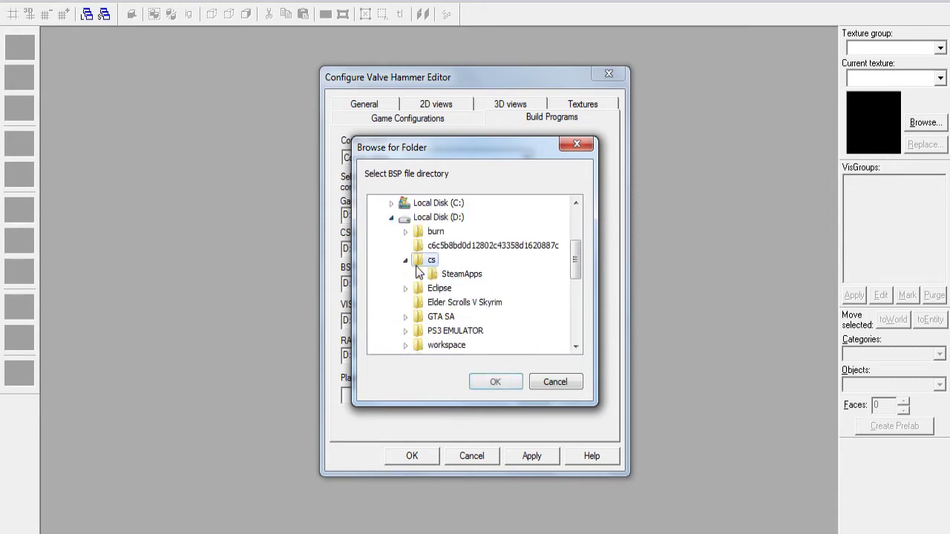
{"action": "double_click", "coordinate": [434, 274]}
{"action": "double_click", "coordinate": [448, 289]}
{"action": "double_click", "coordinate": [467, 302]}
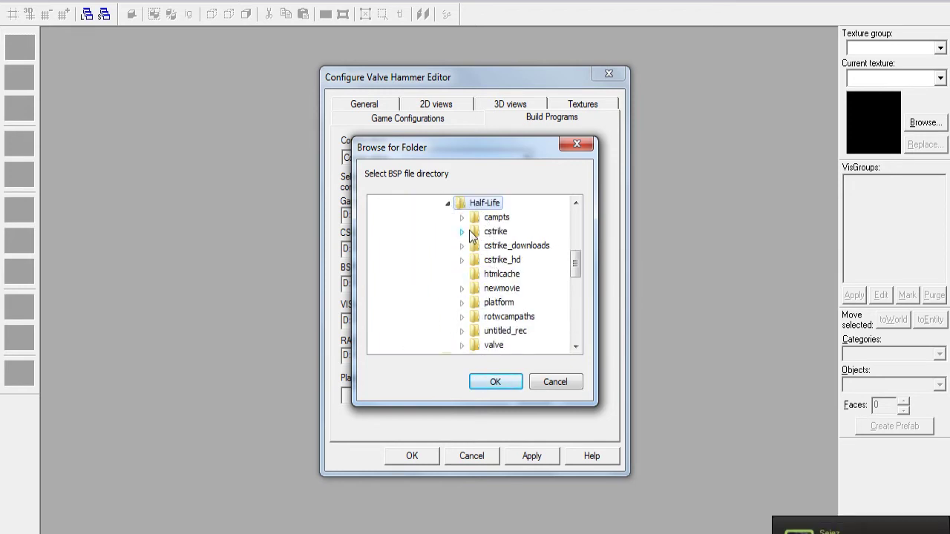
{"action": "double_click", "coordinate": [474, 230]}
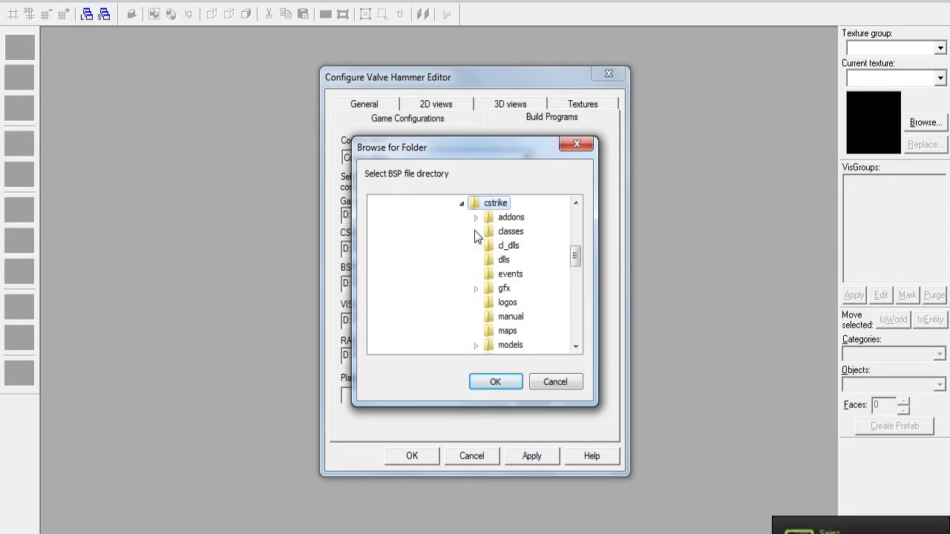
{"action": "left_click", "coordinate": [493, 330]}
{"action": "left_click", "coordinate": [496, 382]}
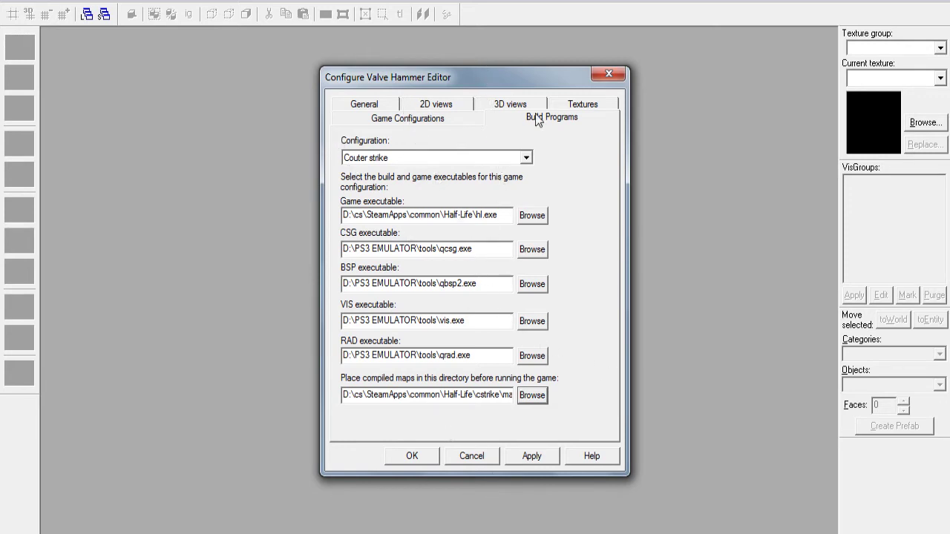
Look through the 2D and 3D view pages, then begin adding a WAD under Textures.
{"action": "left_click", "coordinate": [435, 103]}
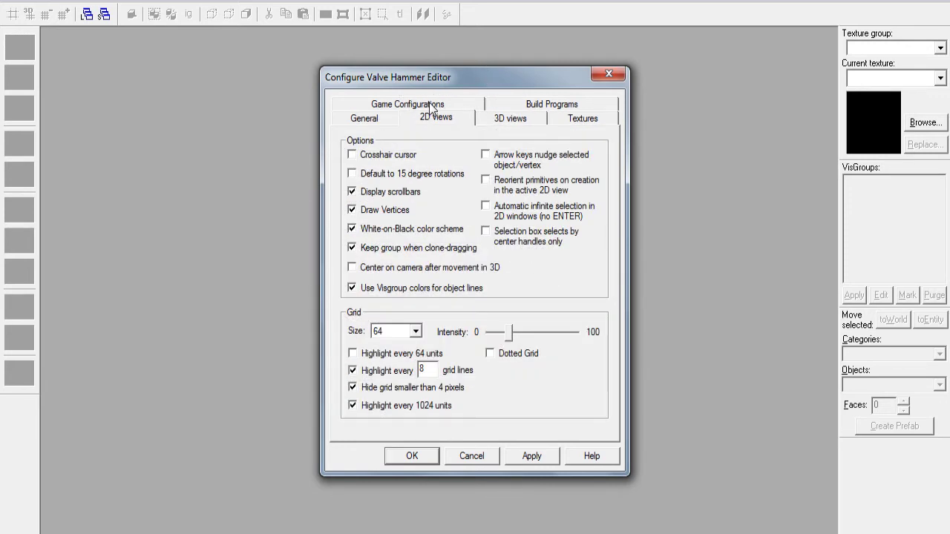
{"action": "left_click", "coordinate": [506, 117]}
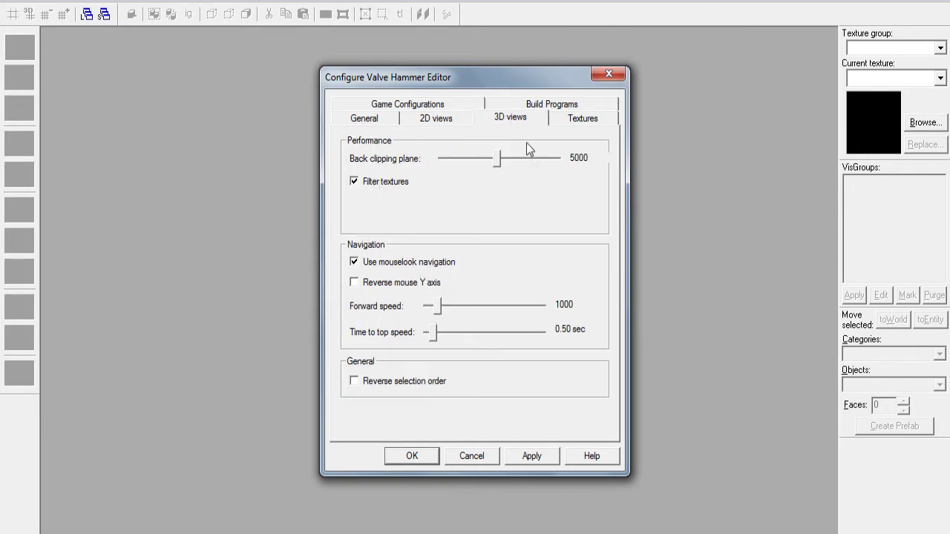
{"action": "left_click", "coordinate": [575, 122]}
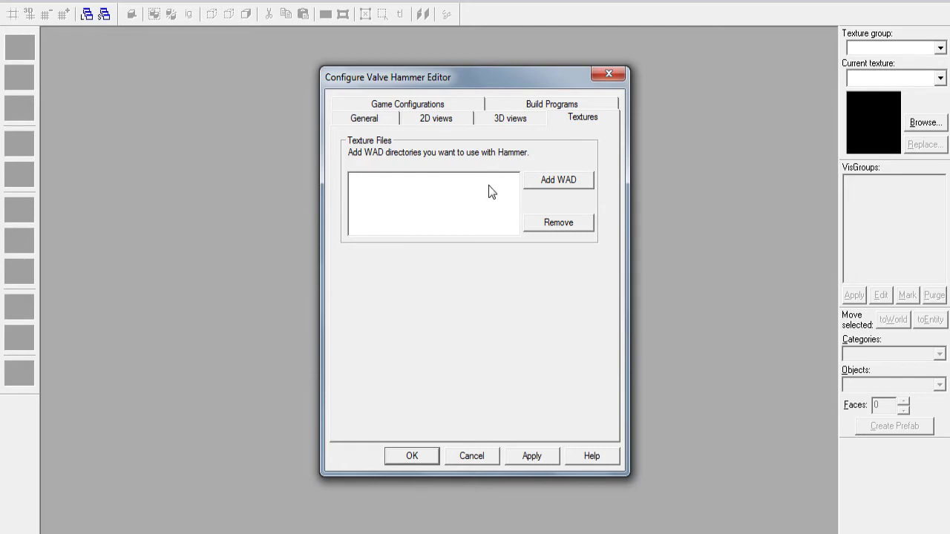
{"action": "left_click", "coordinate": [395, 106]}
{"action": "left_click", "coordinate": [542, 103]}
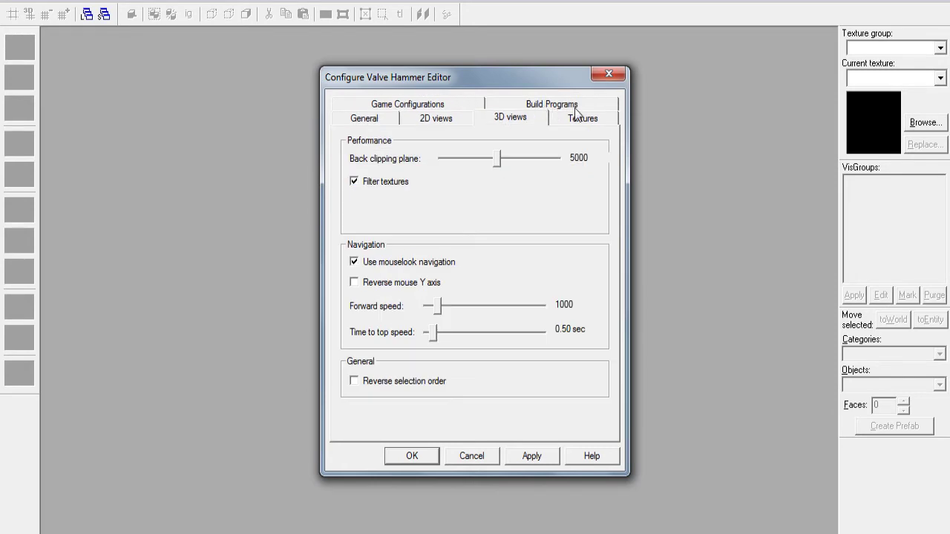
{"action": "left_click", "coordinate": [576, 119]}
{"action": "left_click", "coordinate": [561, 179]}
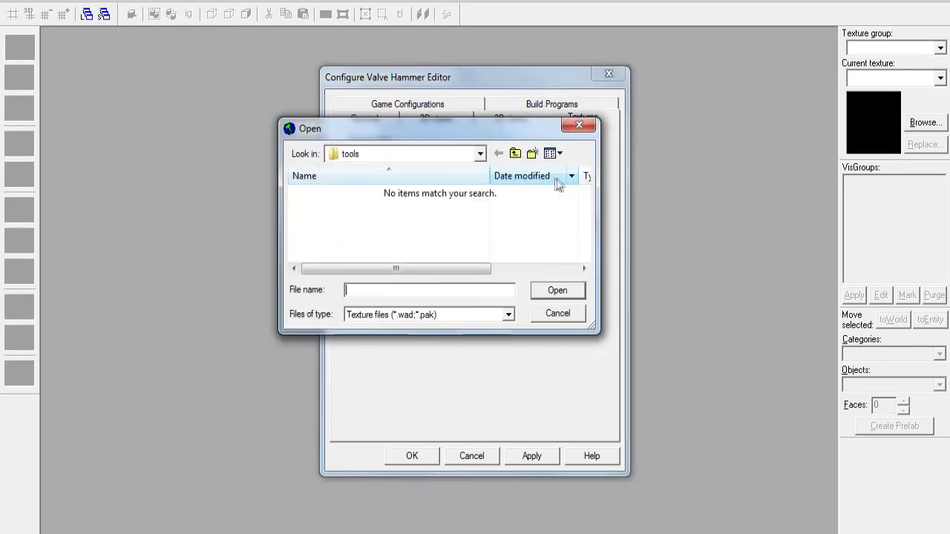
Browse the PS3 EMULATOR folders for WADs and close the picker without choosing.
{"action": "left_click", "coordinate": [482, 155]}
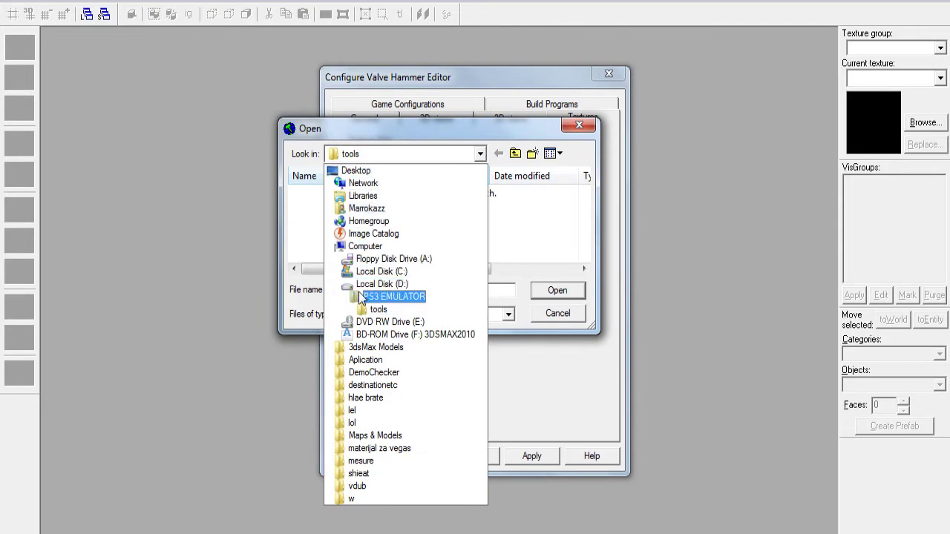
{"action": "left_click", "coordinate": [363, 297]}
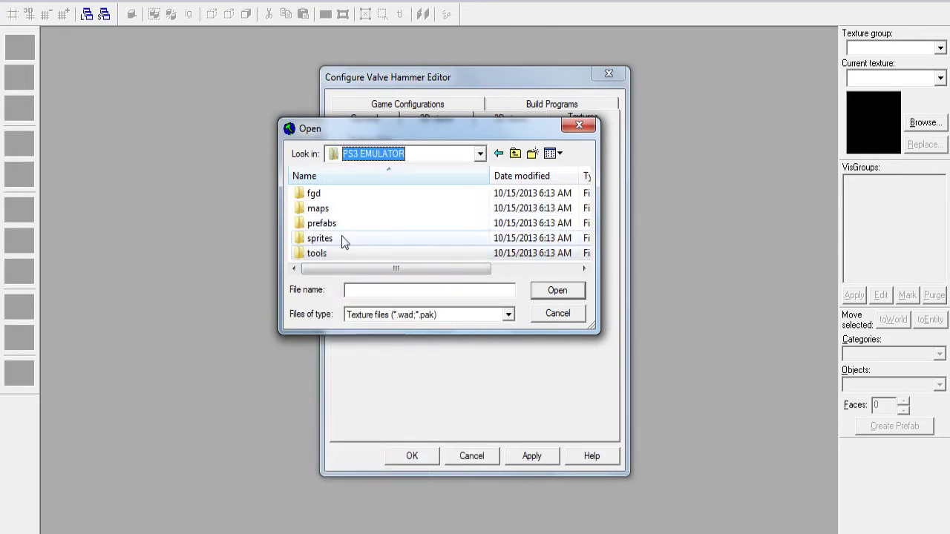
{"action": "left_click", "coordinate": [342, 238]}
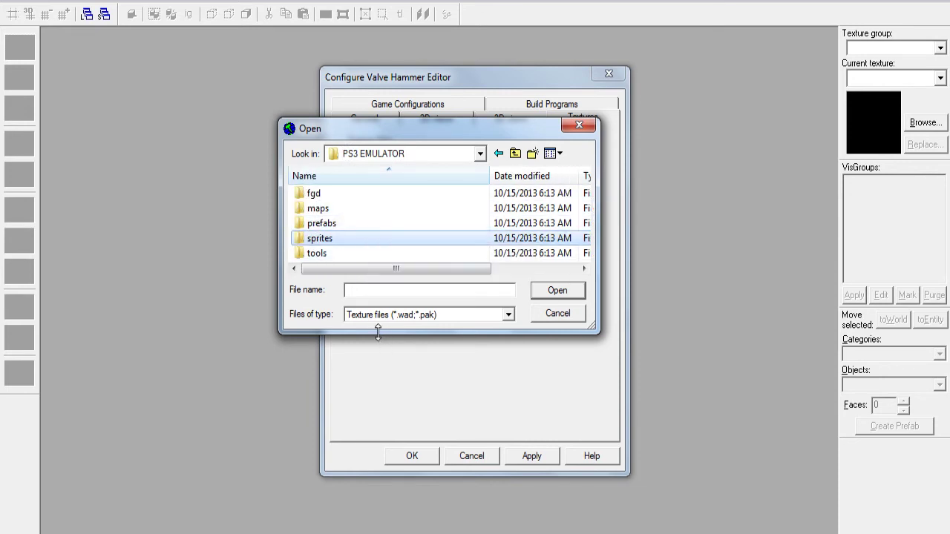
{"action": "mouse_move", "coordinate": [378, 332]}
{"action": "left_mouse_down"}
{"action": "mouse_move", "coordinate": [364, 392]}
{"action": "mouse_move", "coordinate": [378, 484]}
{"action": "left_mouse_up"}
{"action": "left_click", "coordinate": [315, 254]}
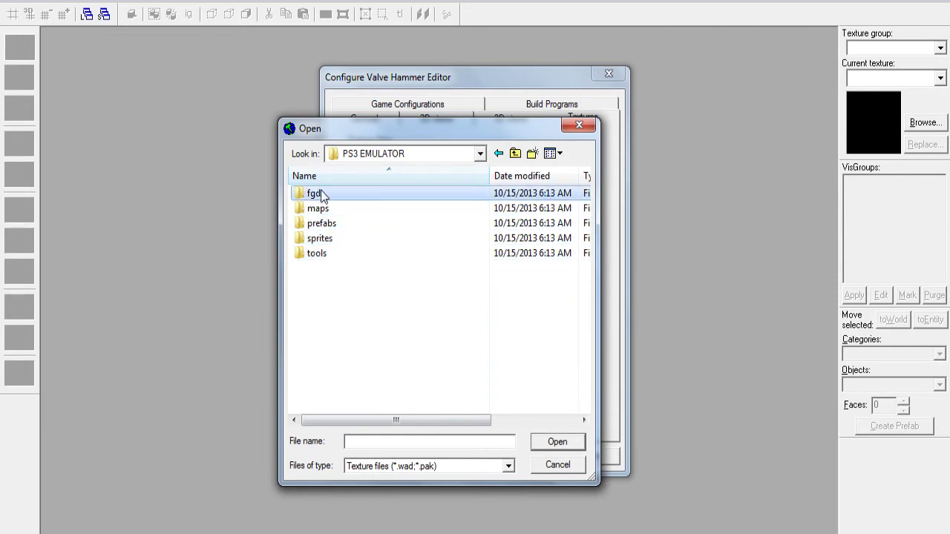
{"action": "left_click", "coordinate": [579, 124]}
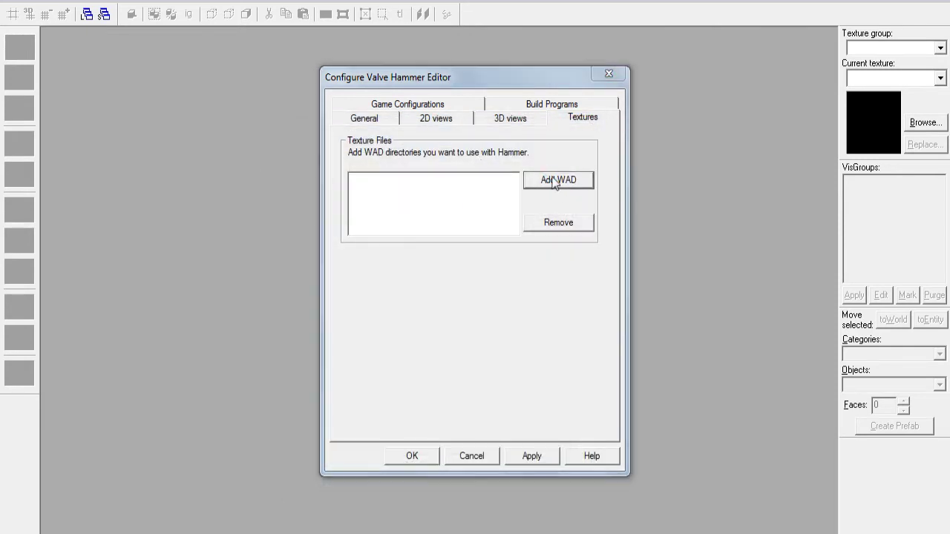
Reopen the WAD picker and navigate to D:\cs\SteamApps\common\Half-Life\cstrike.
{"action": "left_click", "coordinate": [555, 184]}
{"action": "left_click_drag", "start_coordinate": [486, 123], "coordinate": [262, 119]}
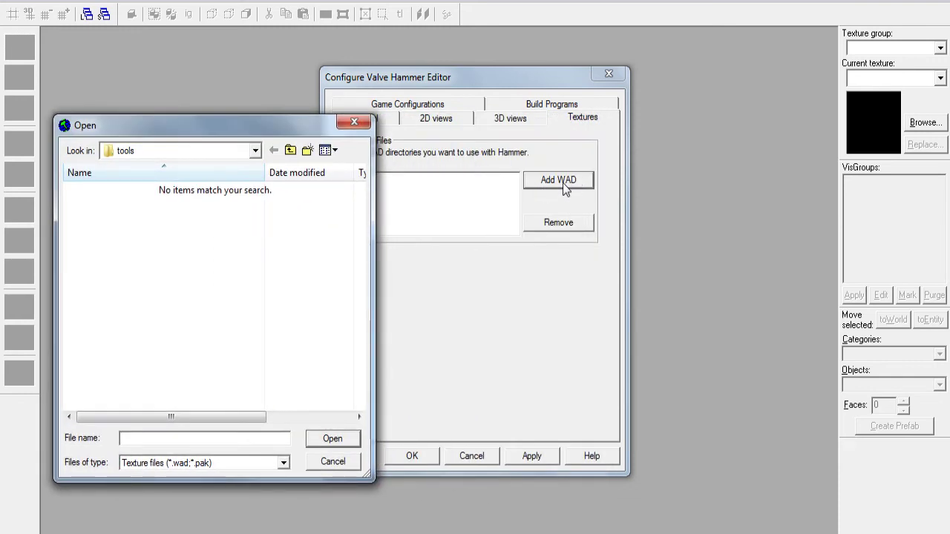
{"action": "left_click_drag", "start_coordinate": [286, 128], "coordinate": [437, 143]}
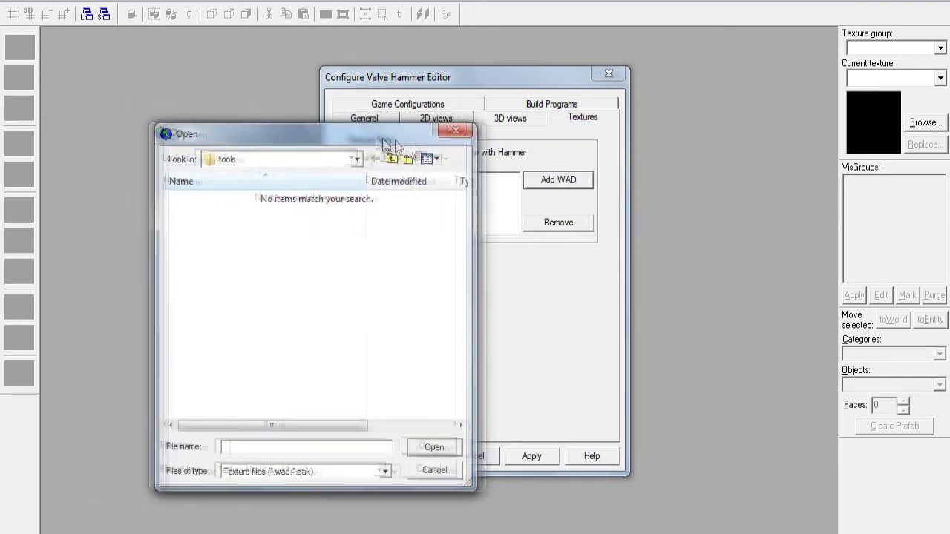
{"action": "left_click", "coordinate": [406, 166]}
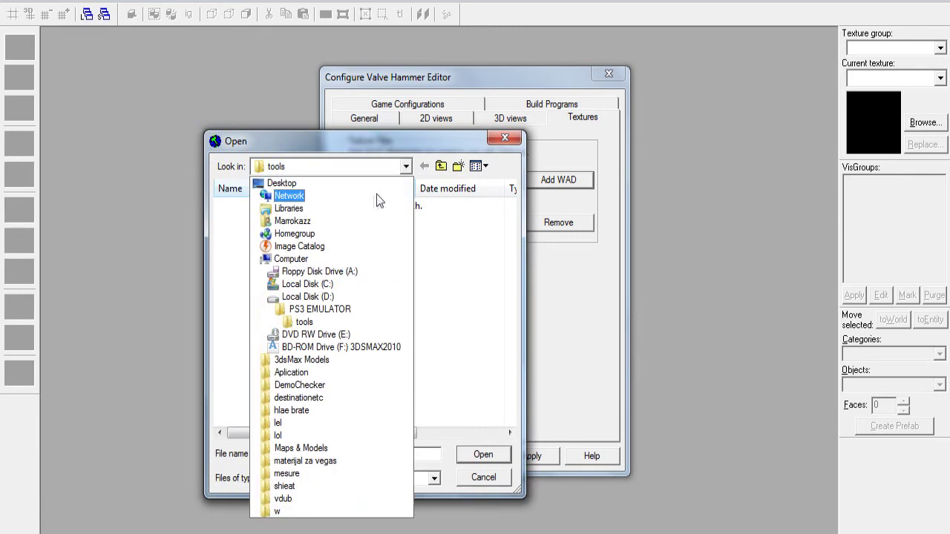
{"action": "left_click", "coordinate": [286, 296]}
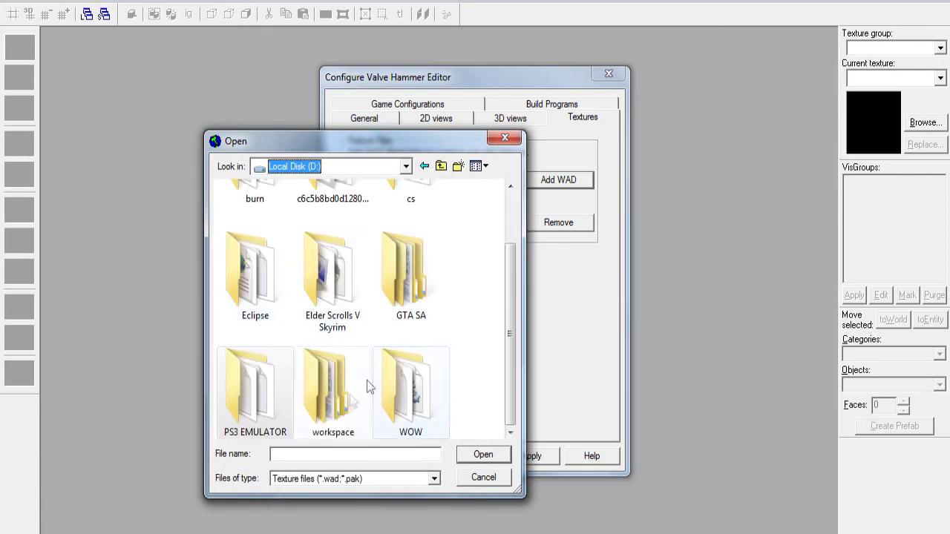
{"action": "scroll", "coordinate": [514, 298], "scroll_direction": "up", "scroll_amount": 3}
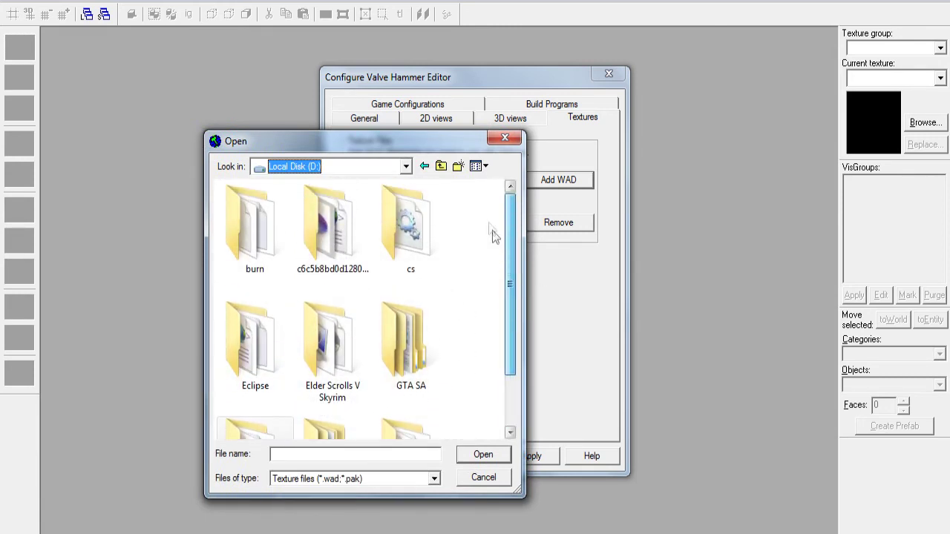
{"action": "double_click", "coordinate": [404, 215]}
{"action": "double_click", "coordinate": [232, 205]}
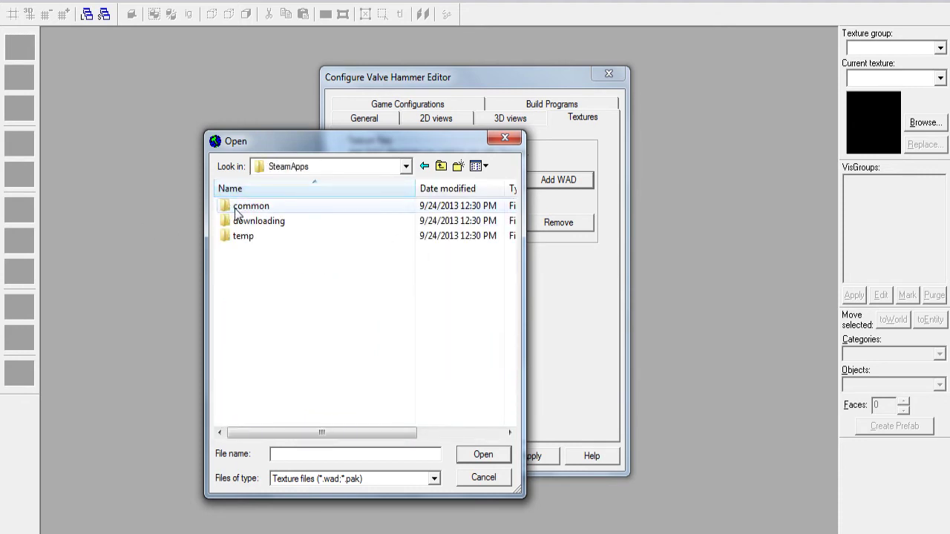
{"action": "double_click", "coordinate": [234, 208]}
{"action": "double_click", "coordinate": [237, 221]}
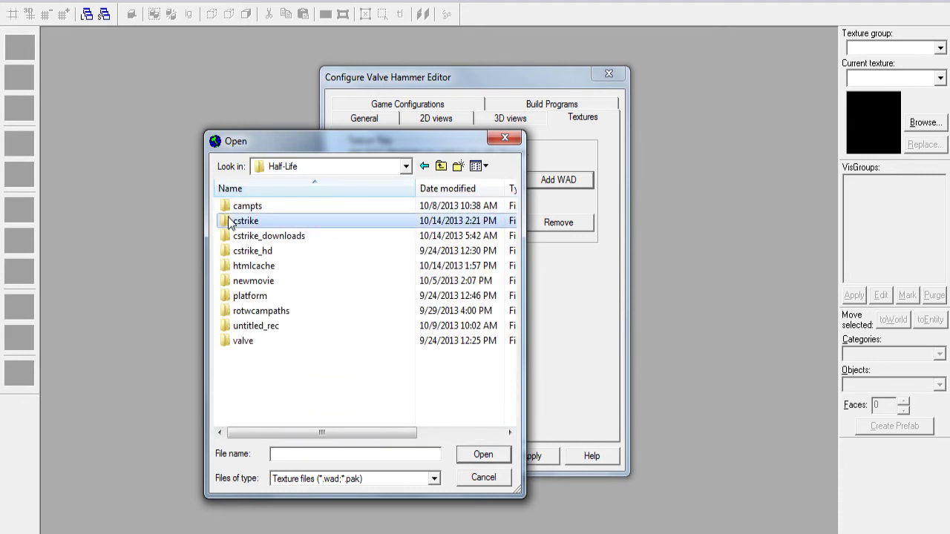
{"action": "double_click", "coordinate": [292, 294]}
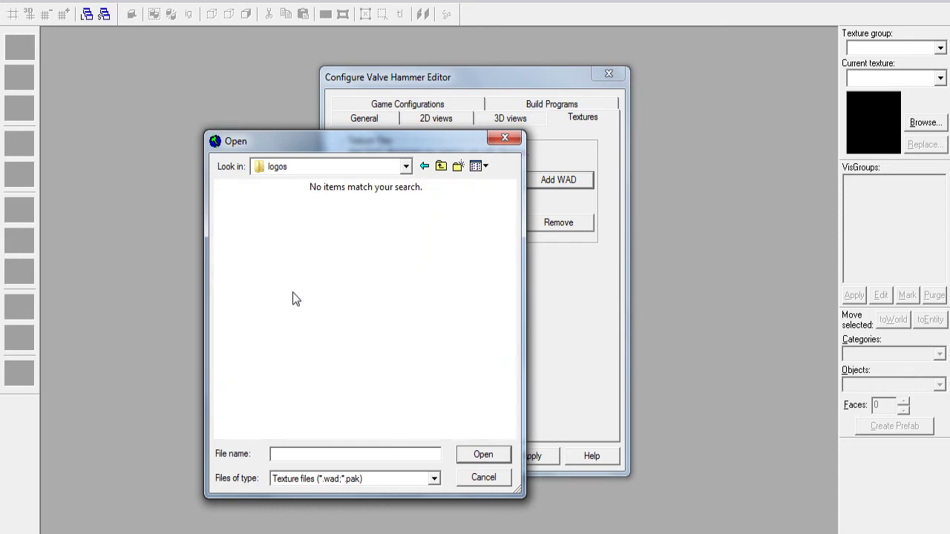
{"action": "left_click", "coordinate": [427, 167]}
{"action": "scroll", "coordinate": [297, 297], "scroll_direction": "down", "scroll_amount": 1}
{"action": "scroll", "coordinate": [297, 329], "scroll_direction": "down", "scroll_amount": 3}
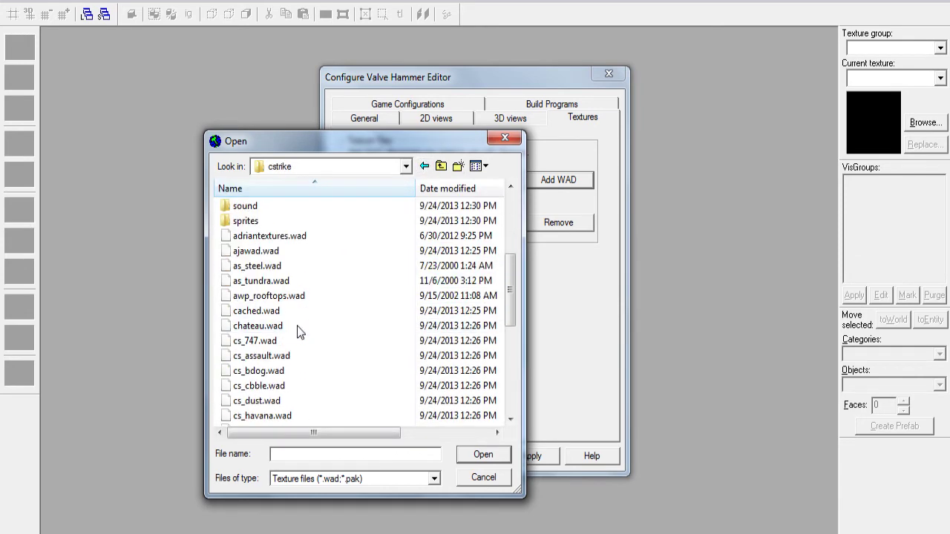
{"action": "scroll", "coordinate": [297, 330], "scroll_direction": "down", "scroll_amount": 4}
{"action": "scroll", "coordinate": [298, 330], "scroll_direction": "down", "scroll_amount": 1}
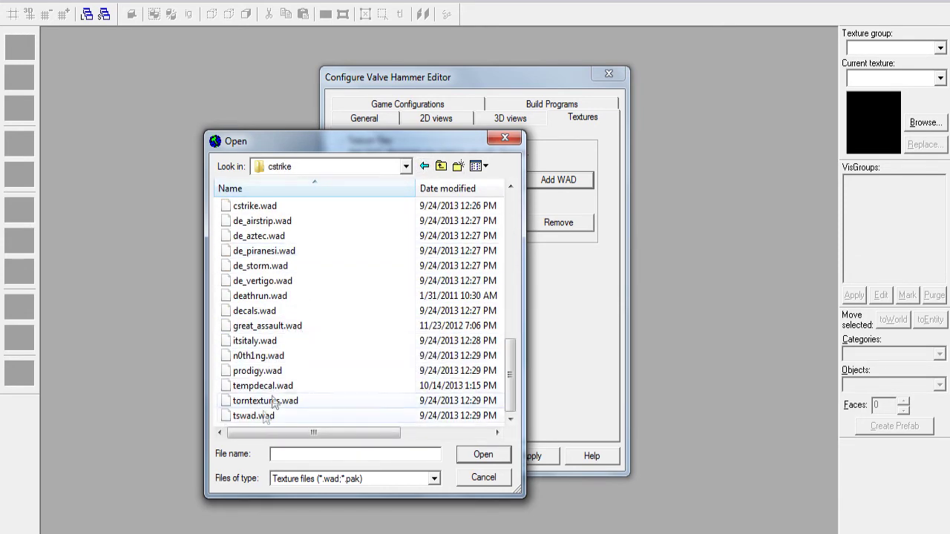
{"action": "scroll", "coordinate": [293, 382], "scroll_direction": "down", "scroll_amount": 1}
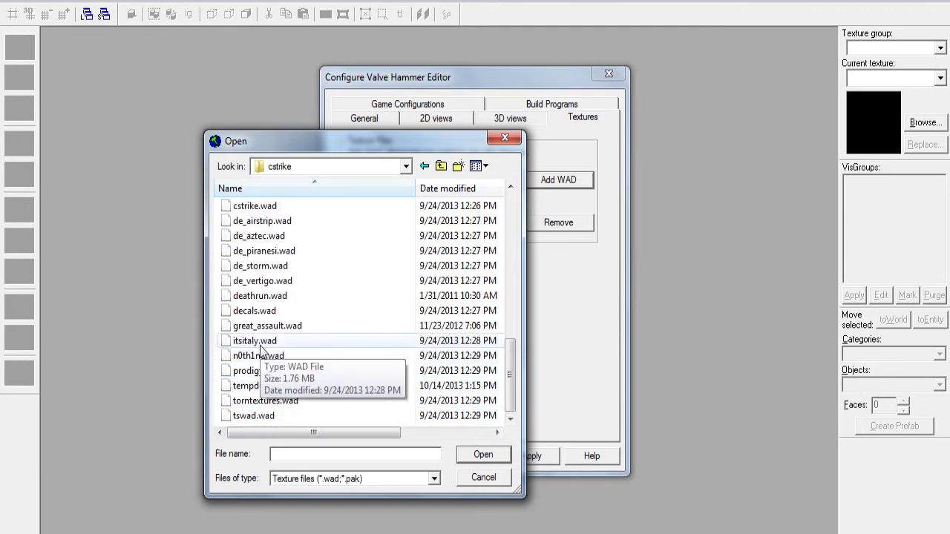
{"action": "scroll", "coordinate": [260, 347], "scroll_direction": "up", "scroll_amount": 1}
{"action": "scroll", "coordinate": [260, 347], "scroll_direction": "up", "scroll_amount": 1}
{"action": "scroll", "coordinate": [261, 348], "scroll_direction": "up", "scroll_amount": 1}
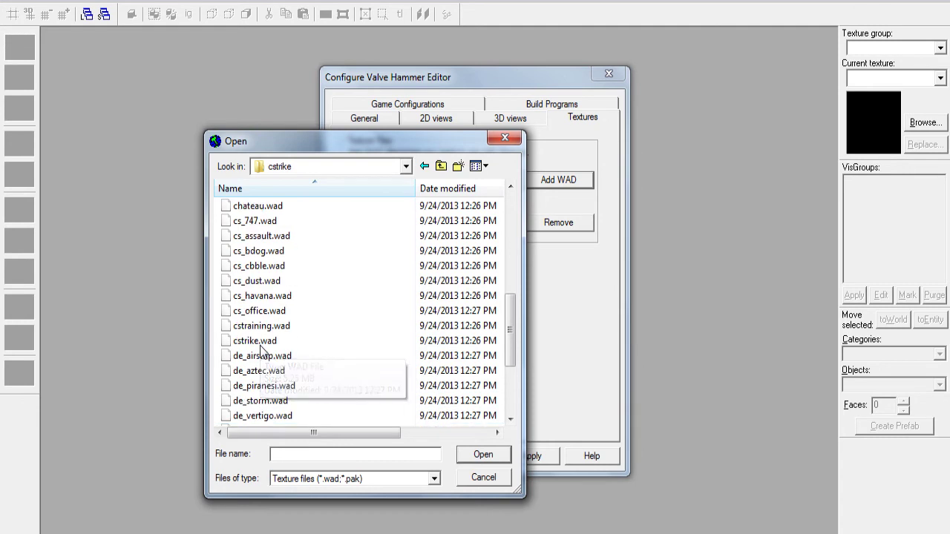
{"action": "scroll", "coordinate": [260, 347], "scroll_direction": "up", "scroll_amount": 1}
{"action": "scroll", "coordinate": [261, 347], "scroll_direction": "up", "scroll_amount": 1}
{"action": "scroll", "coordinate": [260, 347], "scroll_direction": "up", "scroll_amount": 4}
{"action": "scroll", "coordinate": [261, 347], "scroll_direction": "down", "scroll_amount": 3}
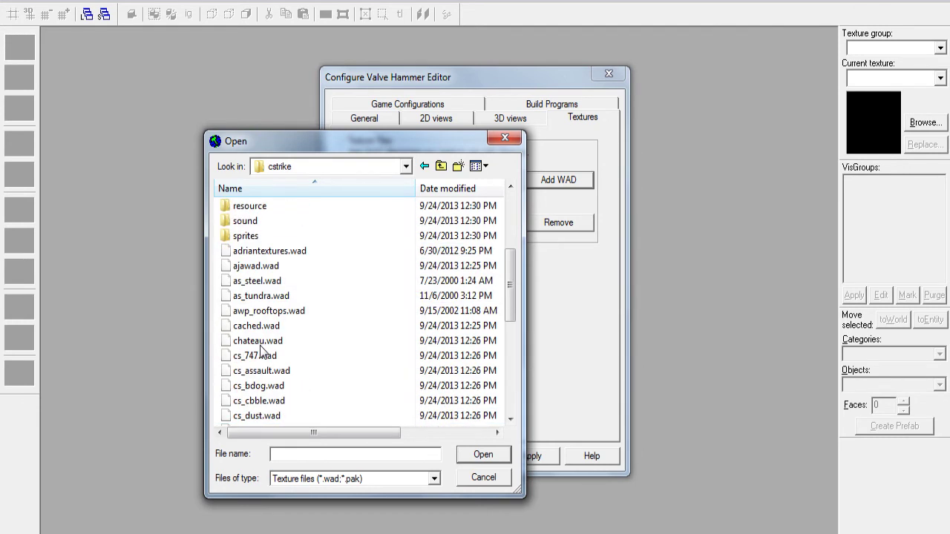
Load adriantextures, as_steel, awp_rooftops, cs_dust, cstrike and tempdecal WADs.
{"action": "left_click", "coordinate": [271, 253]}
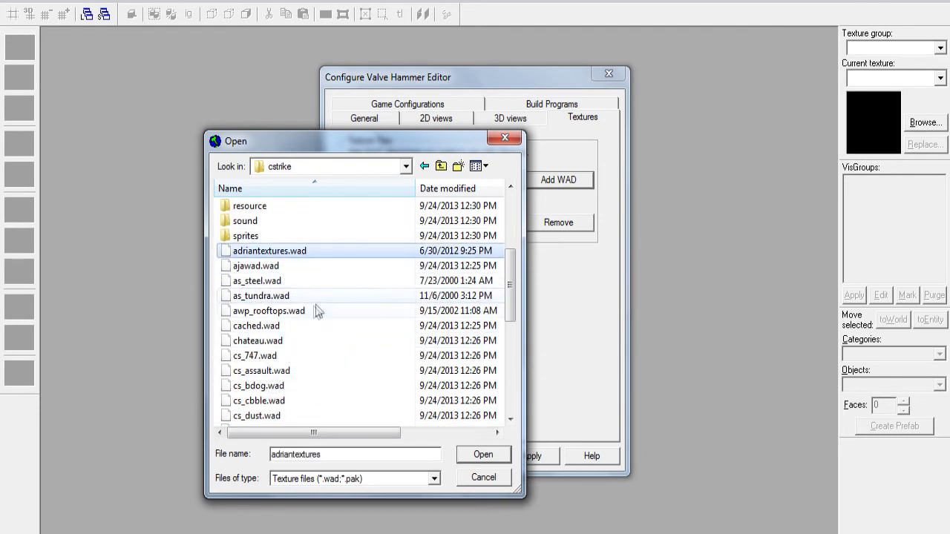
{"action": "left_click", "coordinate": [250, 282], "text": "ctrl"}
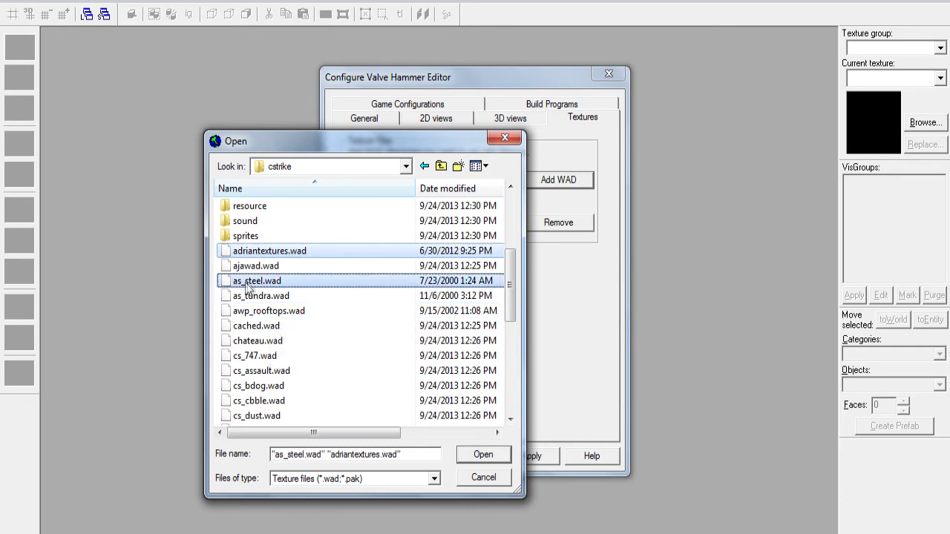
{"action": "left_click", "coordinate": [271, 310], "text": "ctrl"}
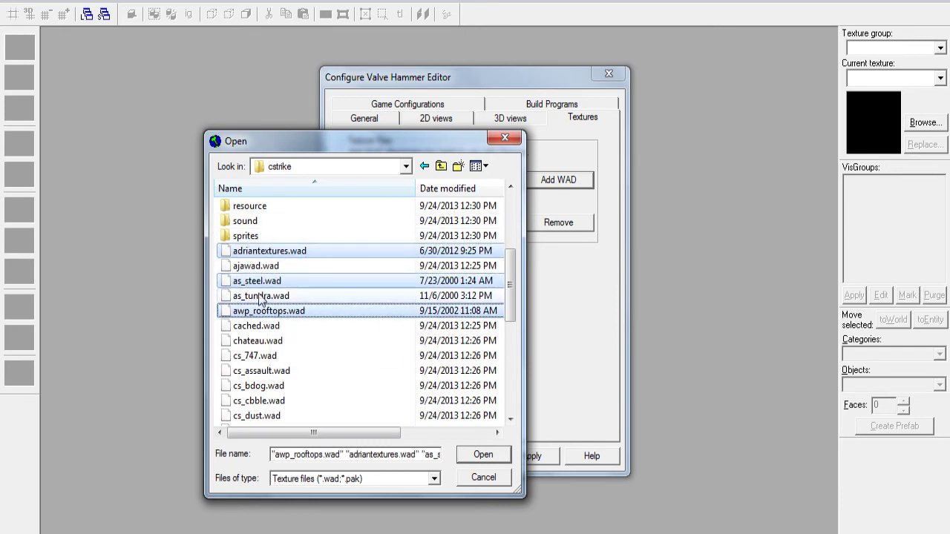
{"action": "scroll", "coordinate": [267, 382], "scroll_direction": "down", "scroll_amount": 1}
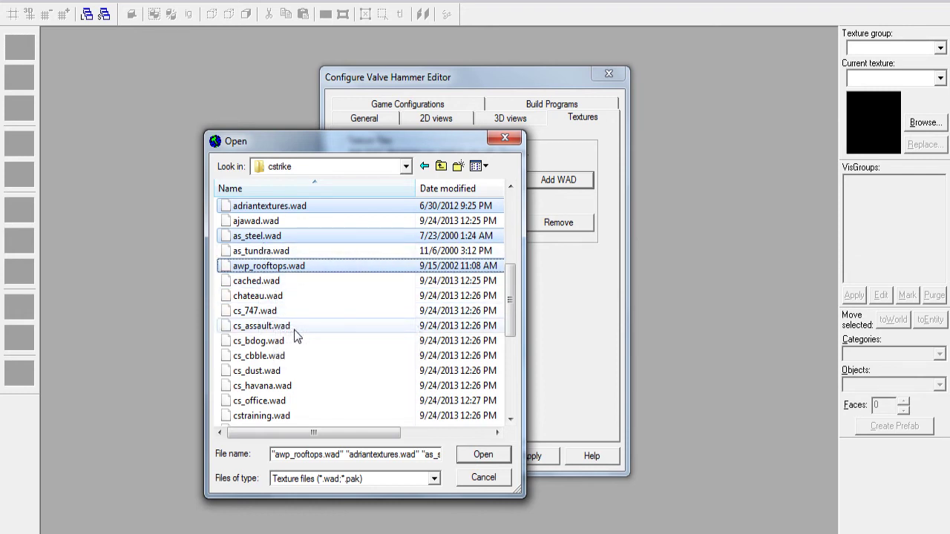
{"action": "left_click", "coordinate": [250, 373], "text": "ctrl"}
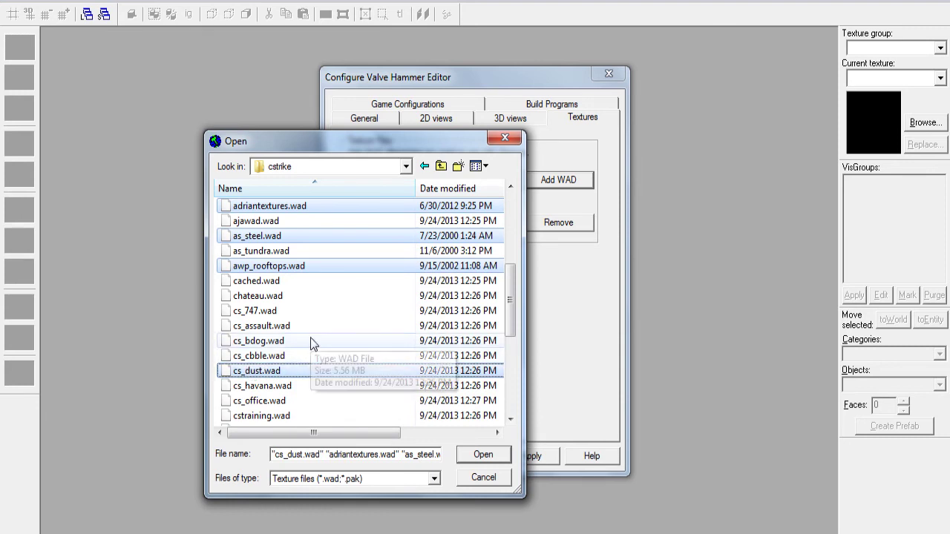
{"action": "scroll", "coordinate": [311, 344], "scroll_direction": "down", "scroll_amount": 1}
{"action": "scroll", "coordinate": [312, 343], "scroll_direction": "down", "scroll_amount": 2}
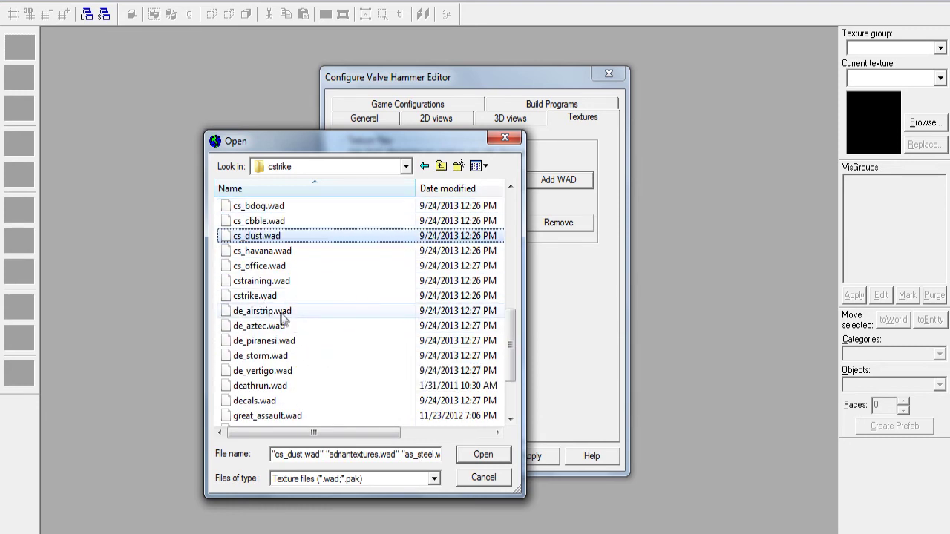
{"action": "left_click", "coordinate": [312, 297], "text": "ctrl"}
{"action": "scroll", "coordinate": [329, 333], "scroll_direction": "down", "scroll_amount": 1}
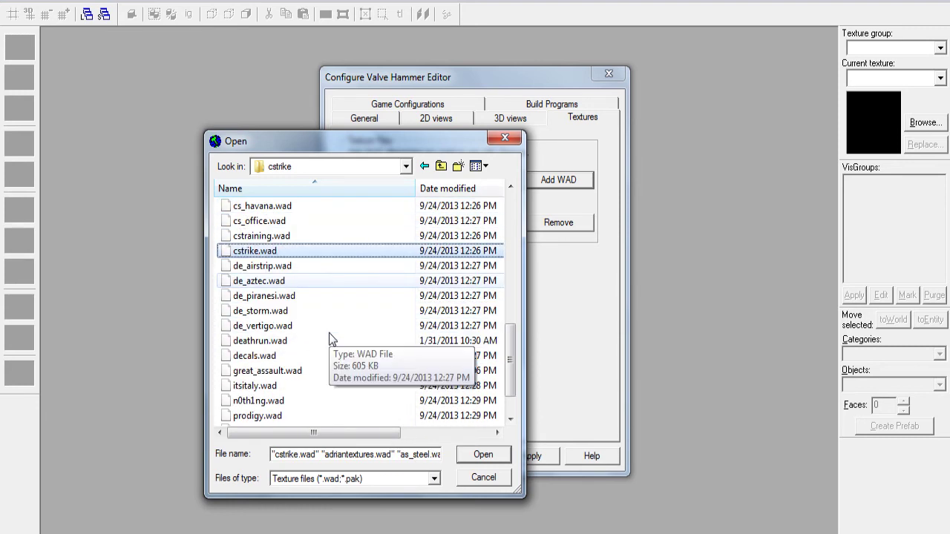
{"action": "scroll", "coordinate": [329, 333], "scroll_direction": "down", "scroll_amount": 1}
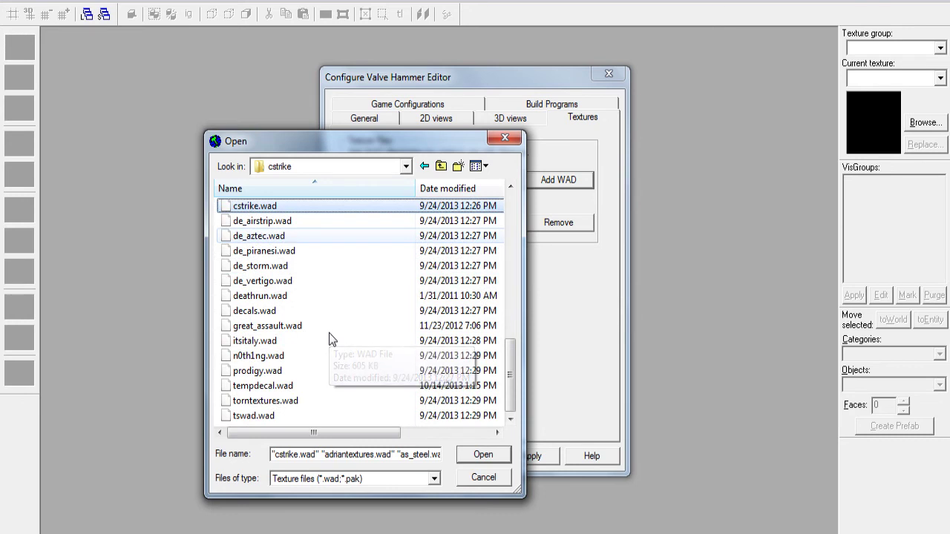
{"action": "left_click", "coordinate": [269, 387], "text": "ctrl"}
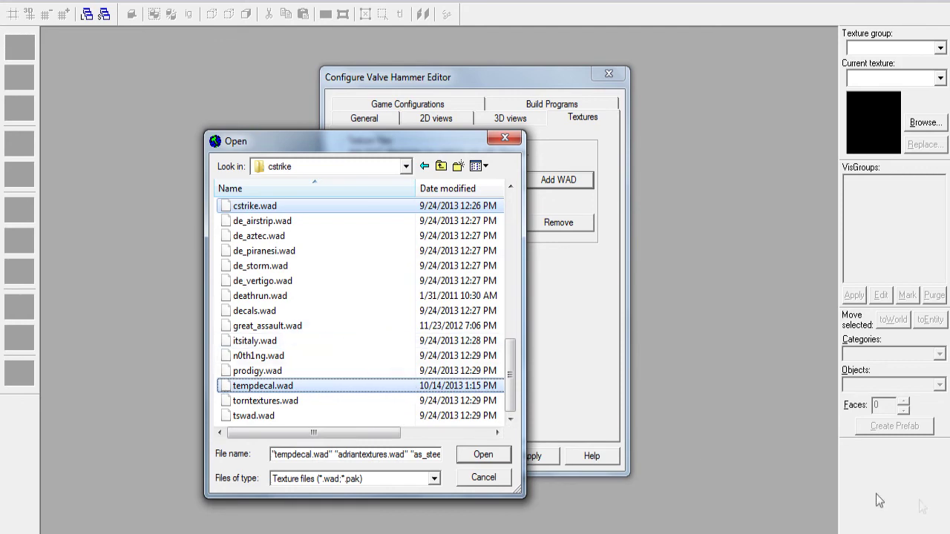
{"action": "left_click", "coordinate": [466, 456]}
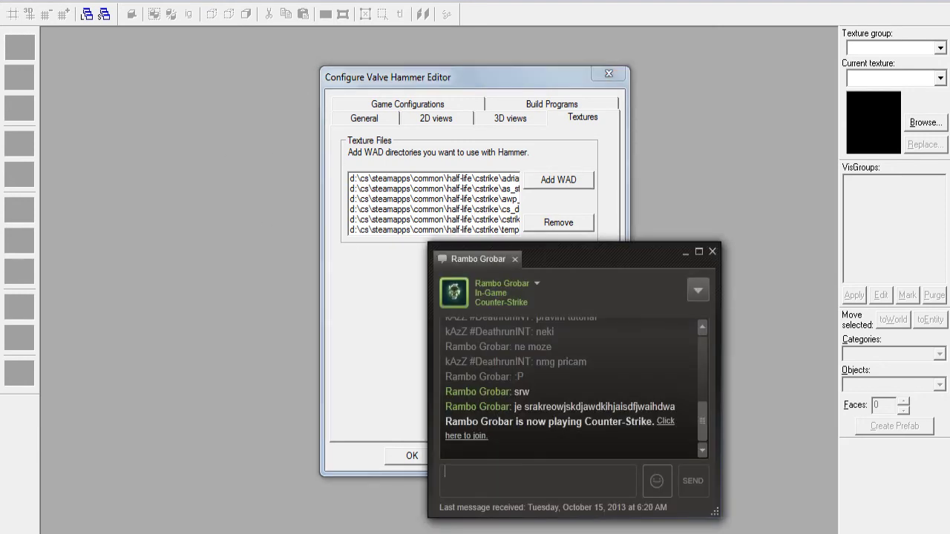
Dismiss the Steam chat window to return to the Hammer configuration.
{"action": "left_click", "coordinate": [368, 377]}
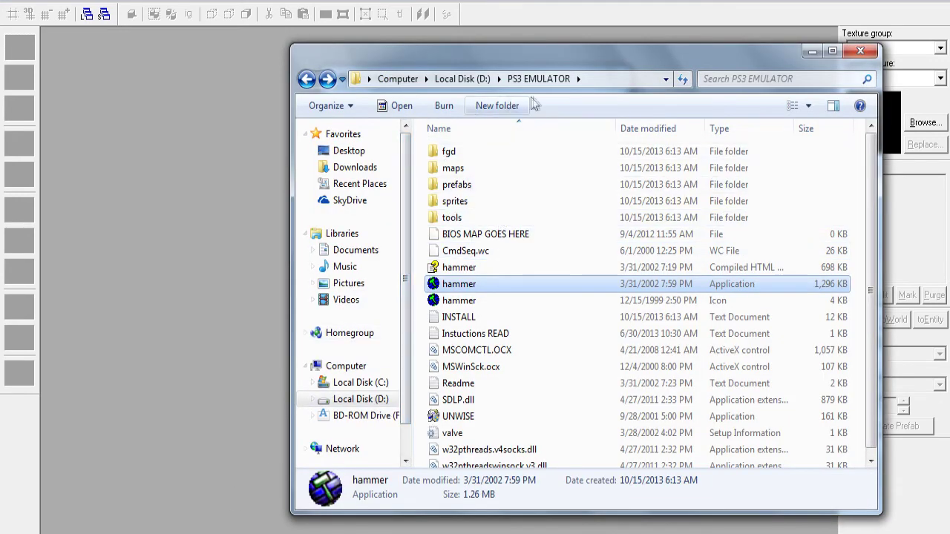
{"action": "double_click", "coordinate": [445, 217]}
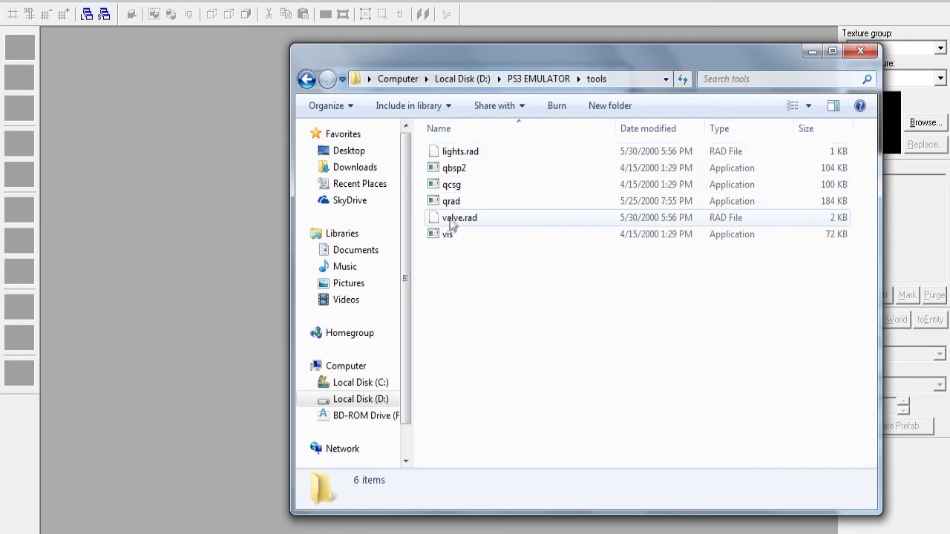
{"action": "left_click", "coordinate": [305, 79]}
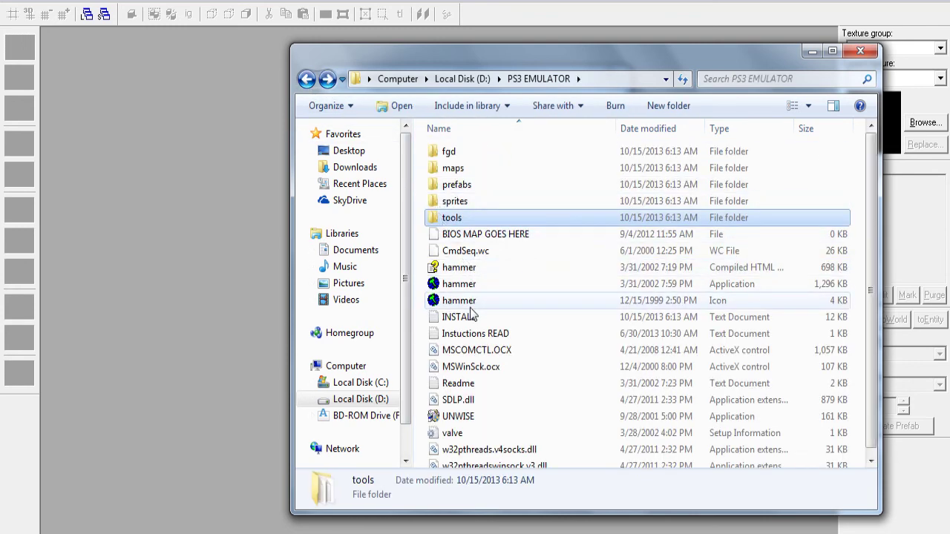
{"action": "left_click", "coordinate": [452, 301]}
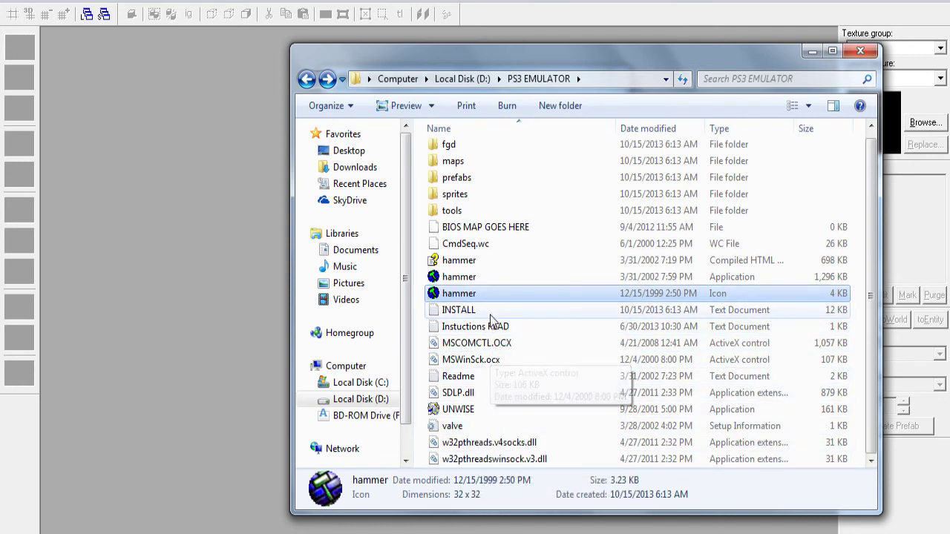
{"action": "double_click", "coordinate": [454, 201]}
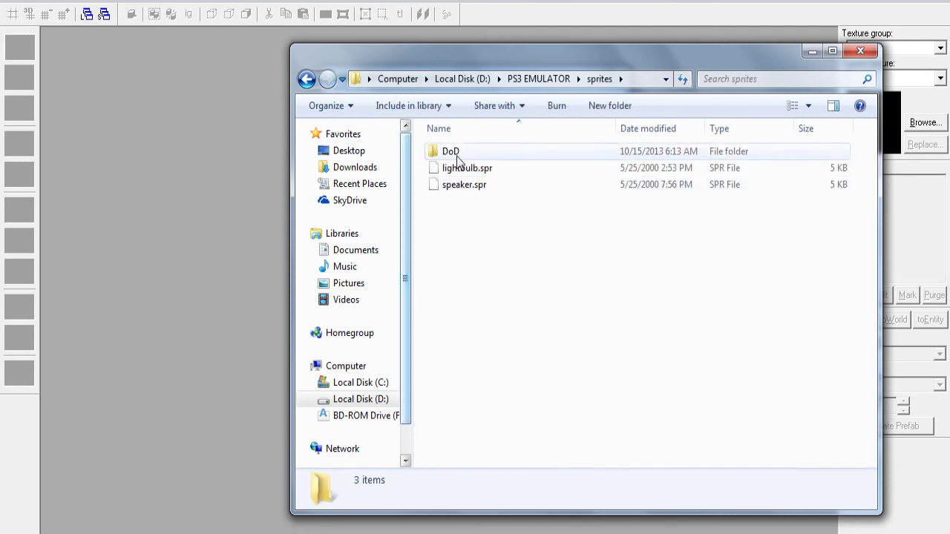
{"action": "double_click", "coordinate": [430, 152]}
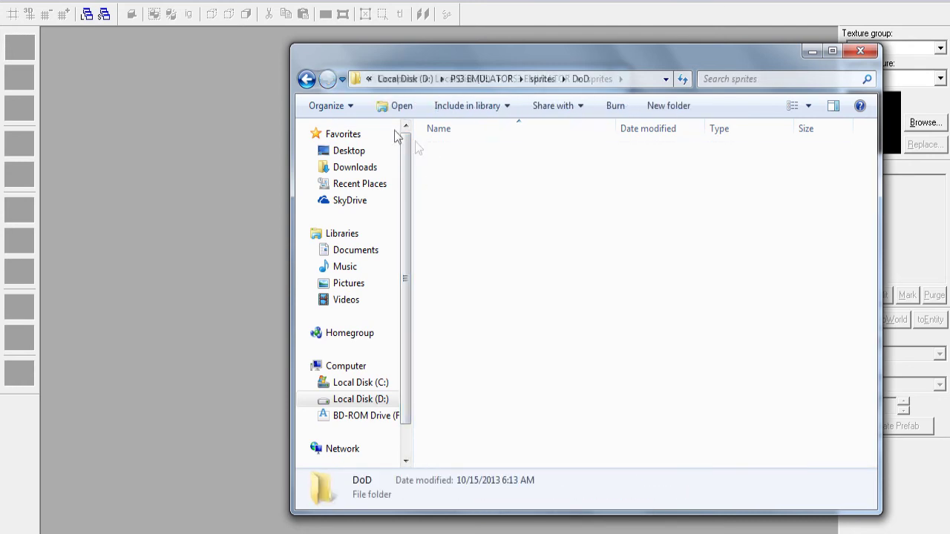
{"action": "left_click", "coordinate": [305, 84]}
{"action": "double_click", "coordinate": [456, 184]}
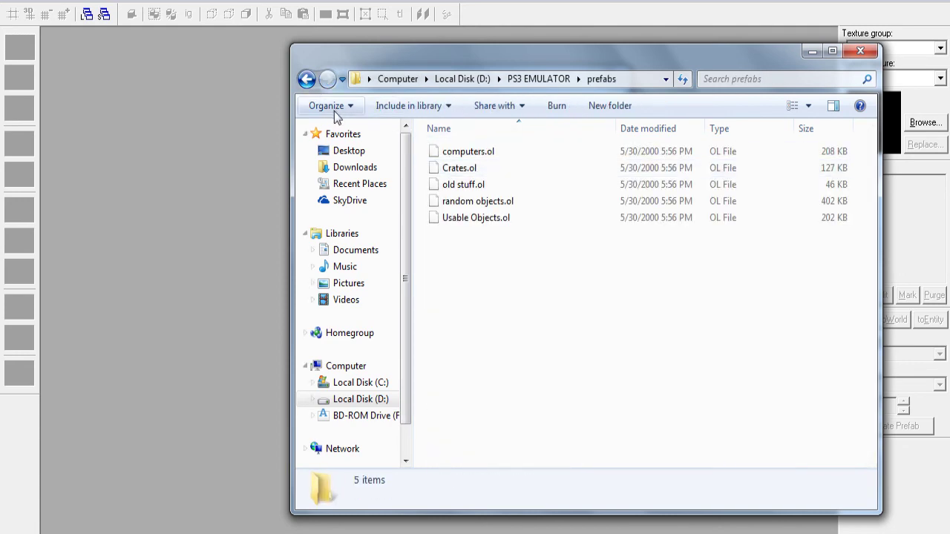
{"action": "left_click", "coordinate": [313, 79]}
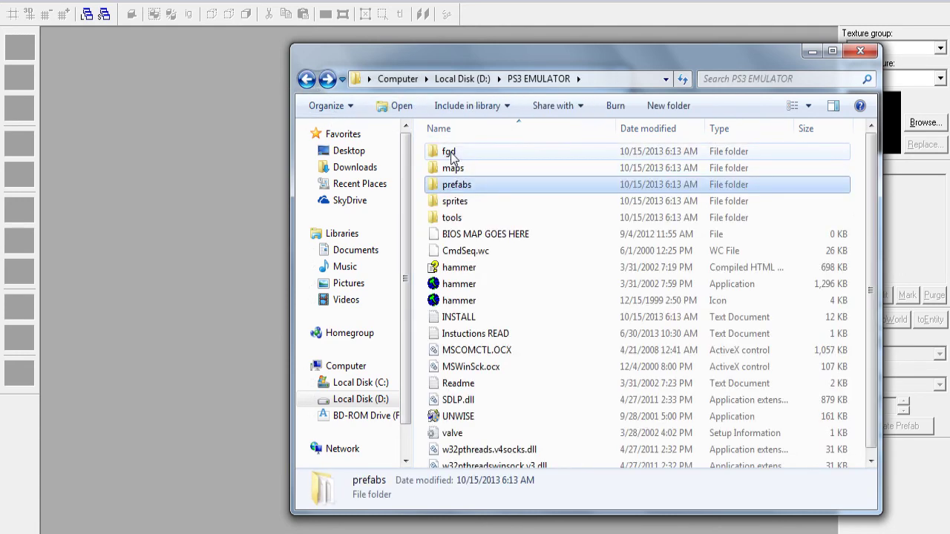
{"action": "double_click", "coordinate": [451, 152]}
{"action": "double_click", "coordinate": [456, 152]}
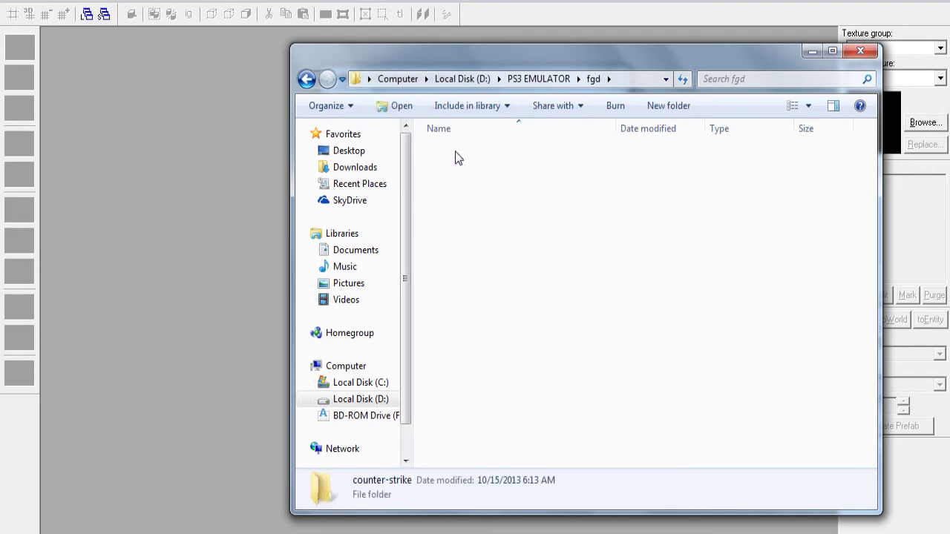
{"action": "left_click", "coordinate": [310, 81]}
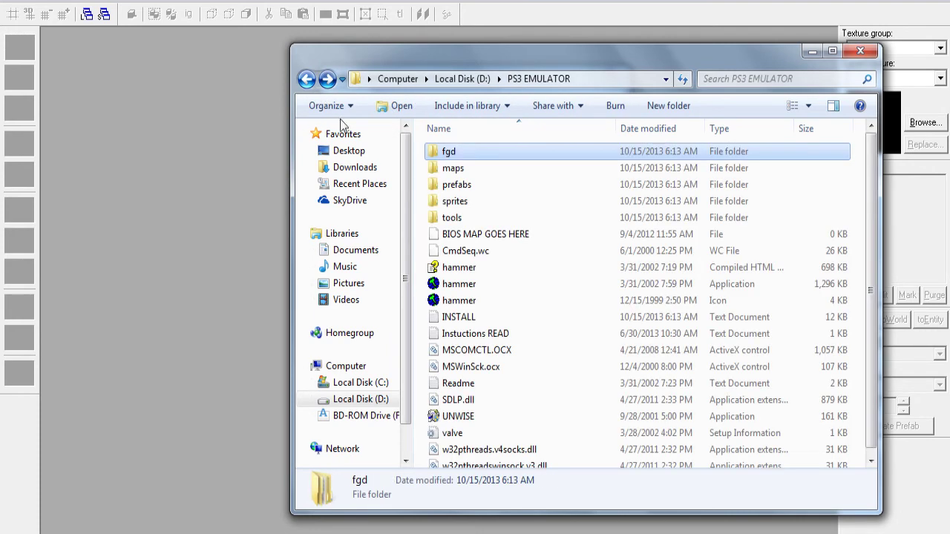
{"action": "double_click", "coordinate": [453, 171]}
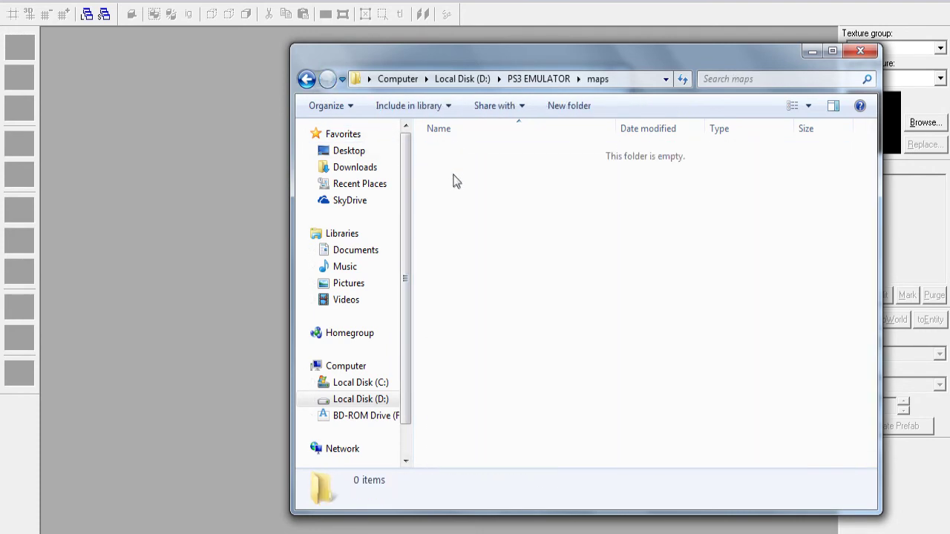
{"action": "left_click", "coordinate": [307, 82]}
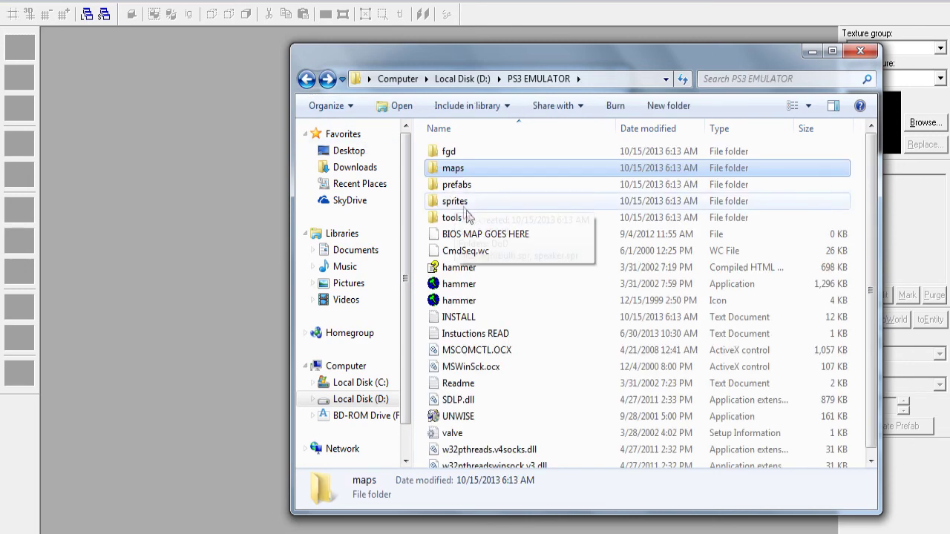
{"action": "scroll", "coordinate": [483, 371], "scroll_direction": "down", "scroll_amount": 1}
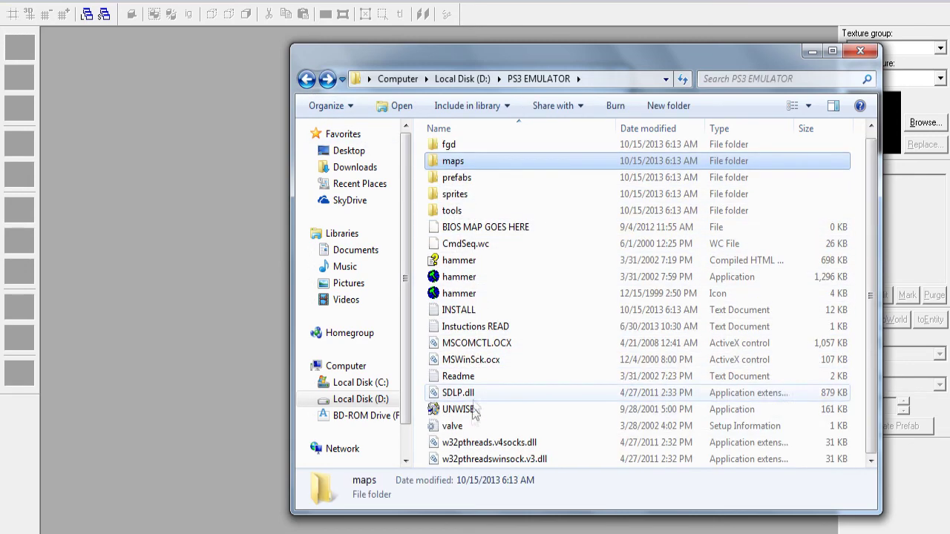
Close Explorer, then apply and confirm the new WAD texture settings in Configure Hammer.
{"action": "left_click", "coordinate": [861, 52]}
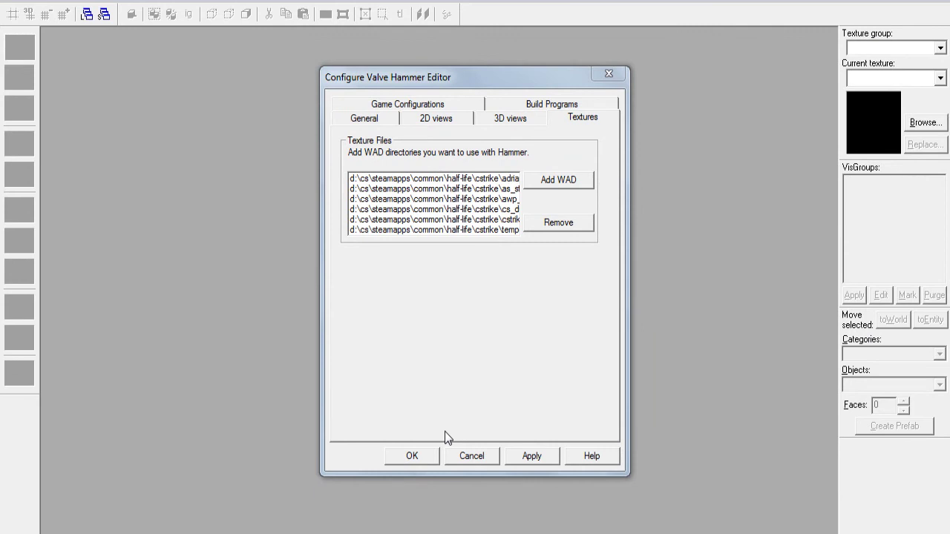
{"action": "left_click", "coordinate": [534, 462]}
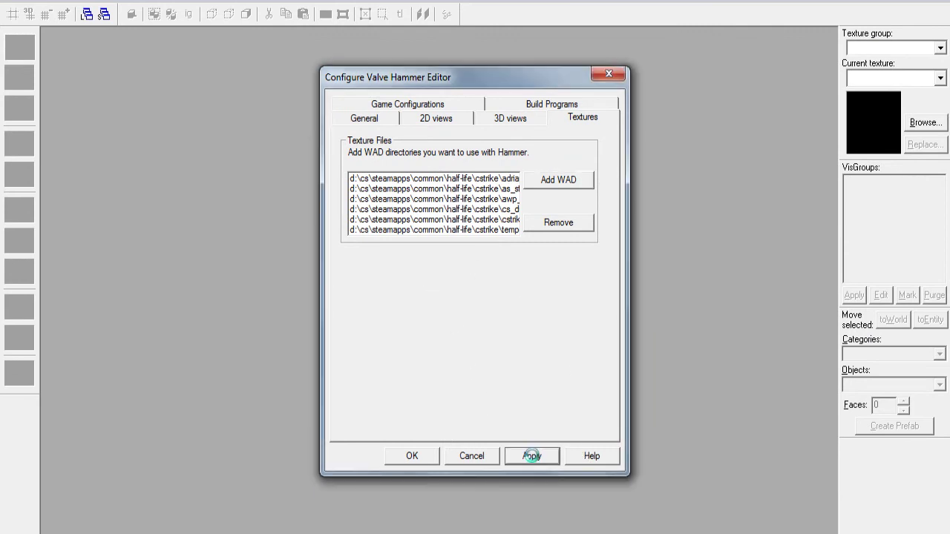
{"action": "left_click", "coordinate": [369, 120]}
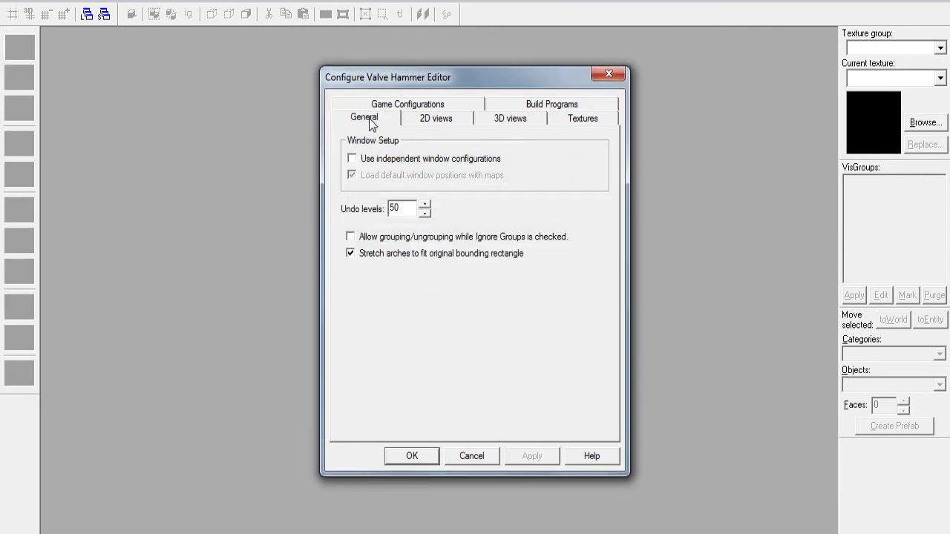
{"action": "left_click", "coordinate": [408, 455]}
Create a new empty map and maximize the Map1 window.
{"action": "left_click", "coordinate": [16, 2]}
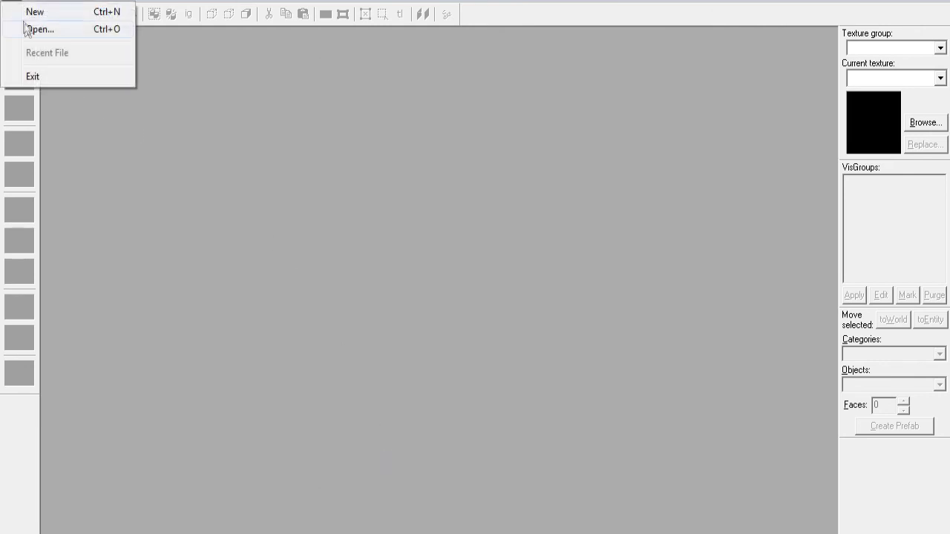
{"action": "left_click", "coordinate": [20, 11]}
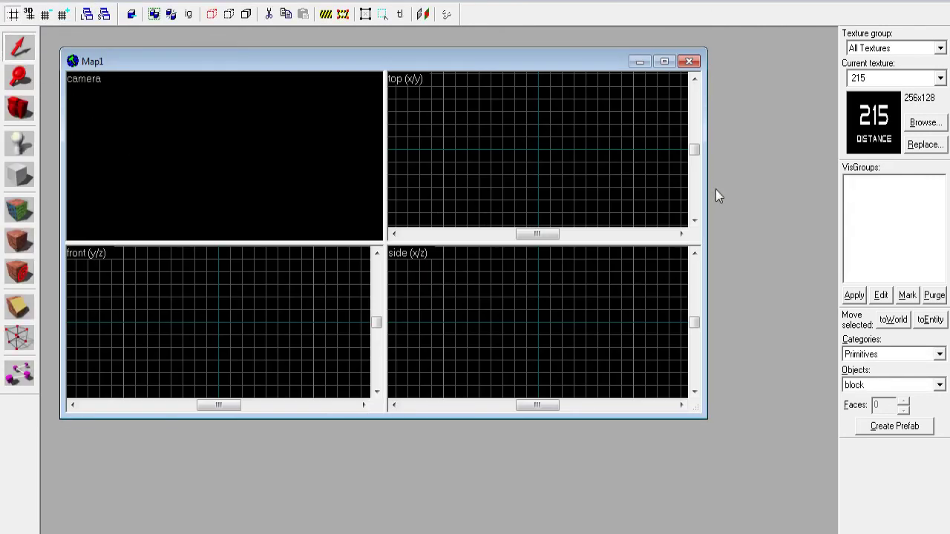
{"action": "left_click", "coordinate": [664, 61]}
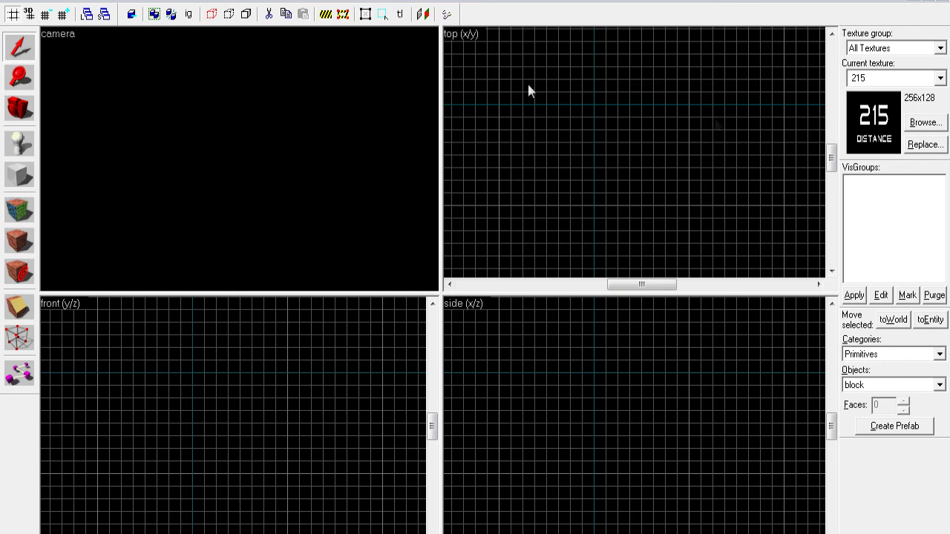
{"action": "left_click", "coordinate": [924, 123]}
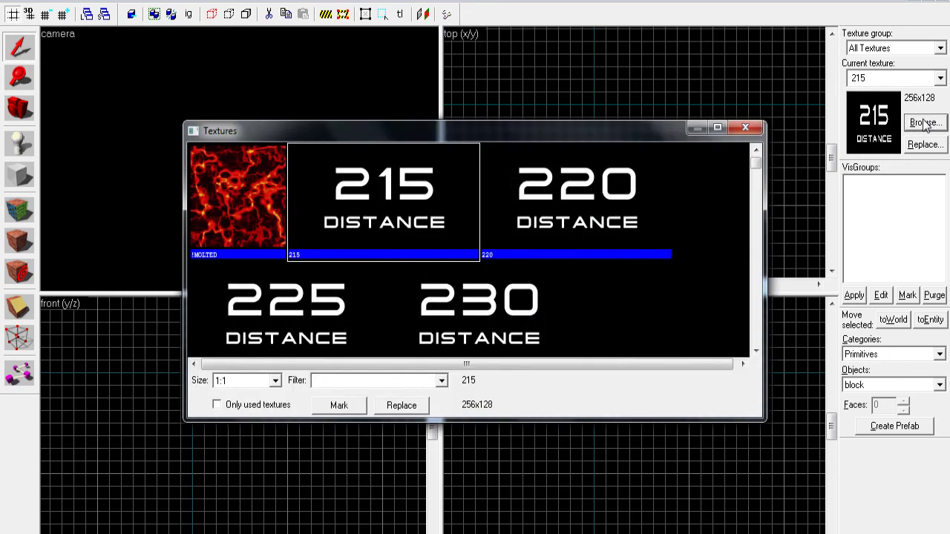
{"action": "left_click", "coordinate": [745, 128]}
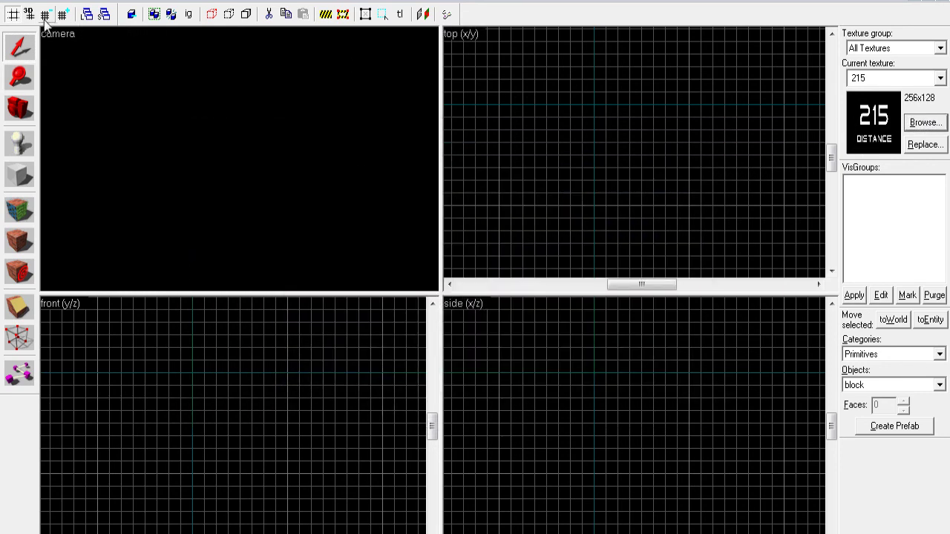